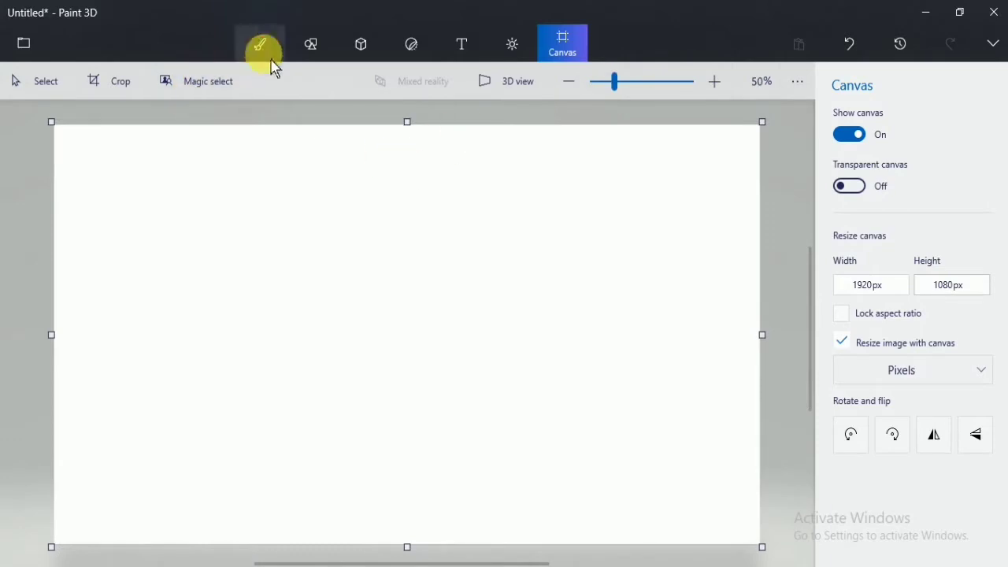
Paint a rough dark blue border around all the canvas edges with the 100 px Crayon at 100% opacity
left_click(270, 60)
left_click(918, 183)
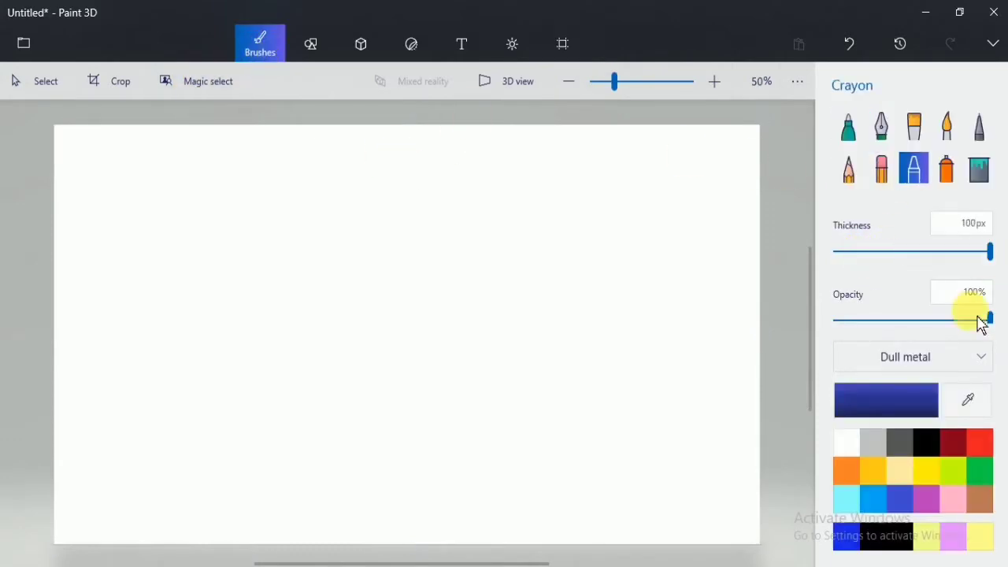
left_click(900, 403)
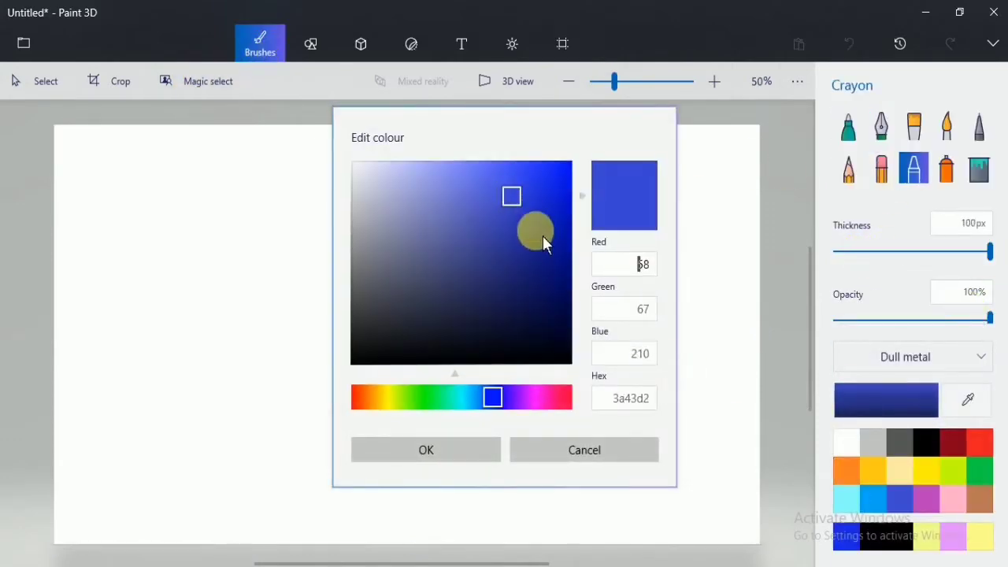
left_click_drag(536, 232, 535, 248)
left_click(448, 463)
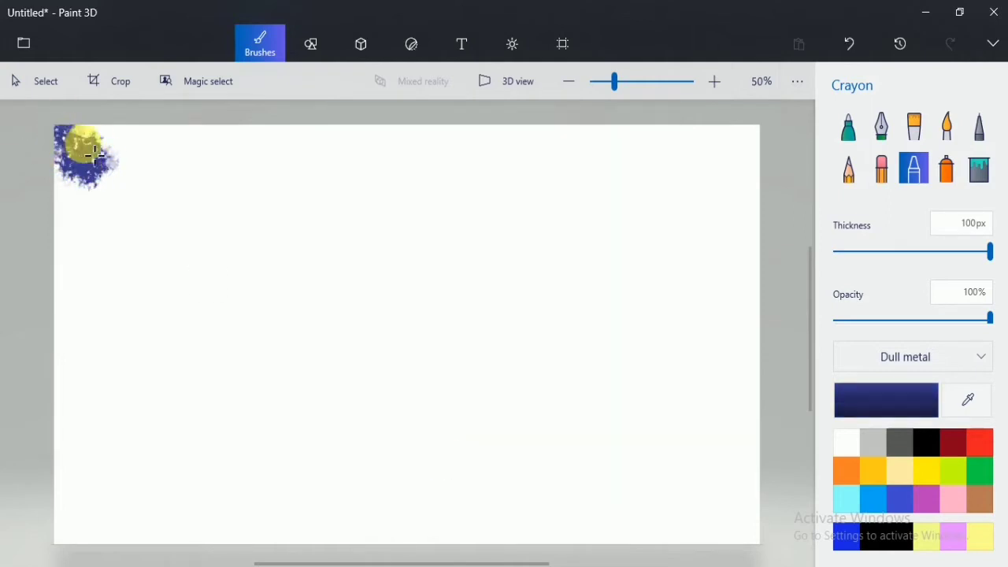
mouse_move(95, 153)
left_mouse_down()
mouse_move(111, 205)
mouse_move(86, 192)
mouse_move(146, 228)
mouse_move(139, 154)
left_mouse_up()
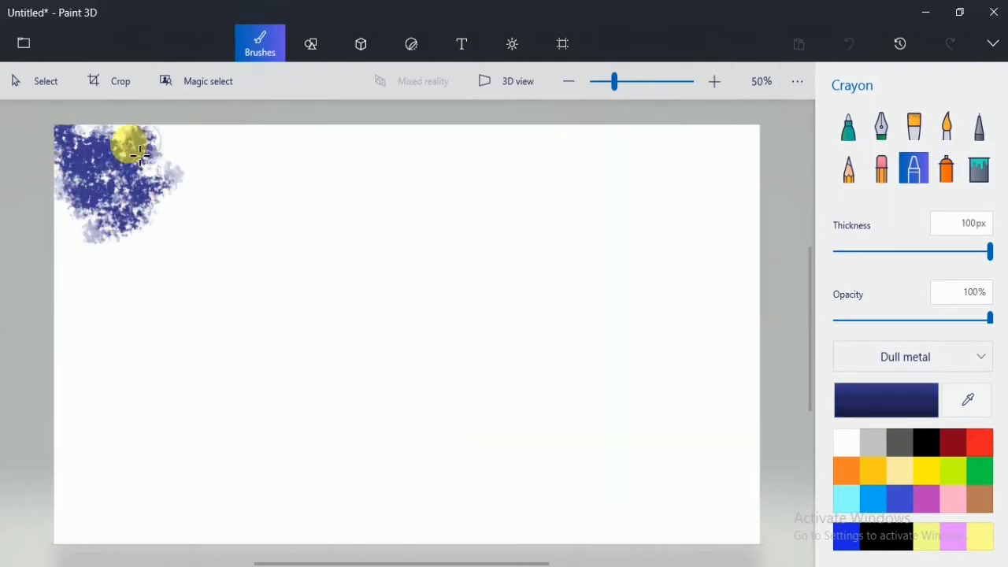
mouse_move(89, 275)
left_mouse_down()
mouse_move(126, 289)
mouse_move(79, 526)
mouse_move(169, 504)
left_mouse_up()
mouse_move(75, 146)
left_mouse_down()
mouse_move(575, 146)
mouse_move(762, 170)
mouse_move(743, 446)
mouse_move(654, 531)
mouse_move(504, 556)
mouse_move(685, 229)
left_mouse_up()
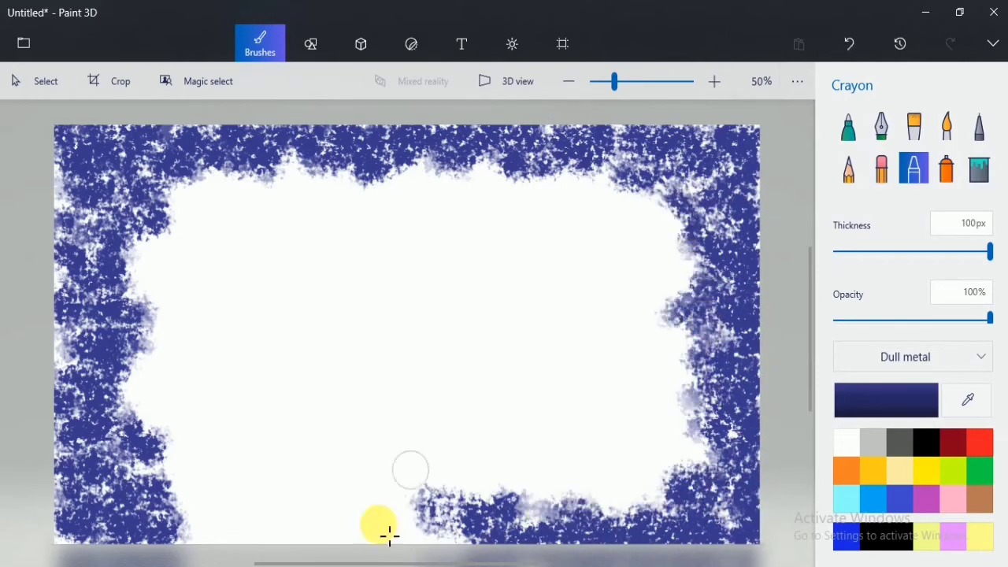
mouse_move(389, 536)
left_mouse_down()
mouse_move(349, 512)
mouse_move(646, 481)
left_mouse_up()
left_click_drag(394, 508, 149, 479)
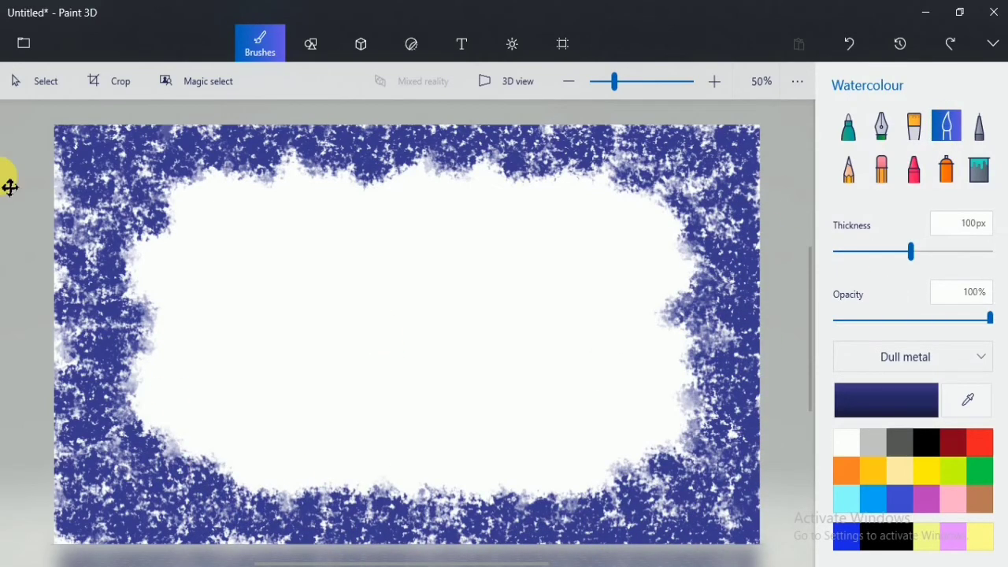
Paint a light blue Crayon ring just inside the dark blue border, using 100 px thickness
left_click(872, 499)
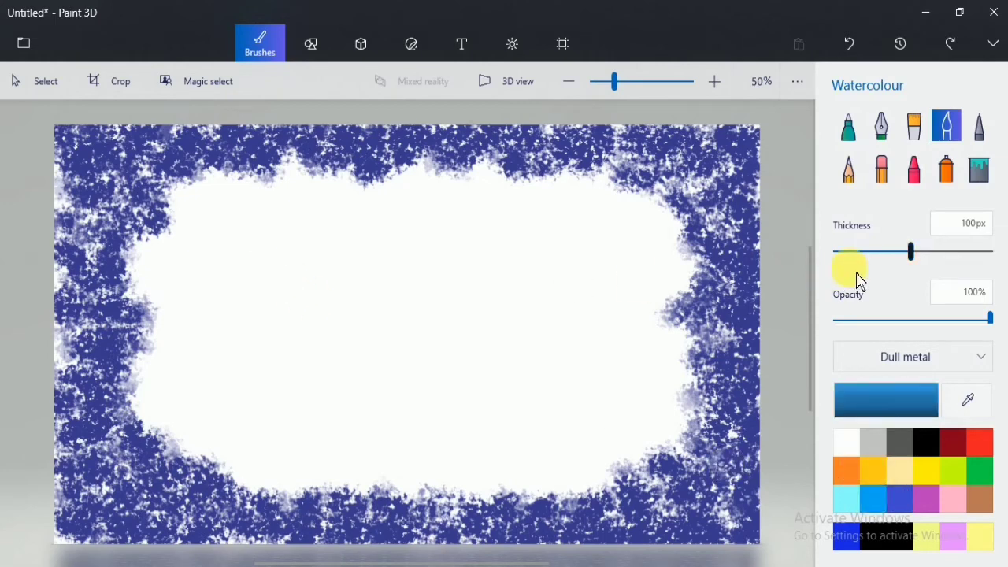
left_click(913, 167)
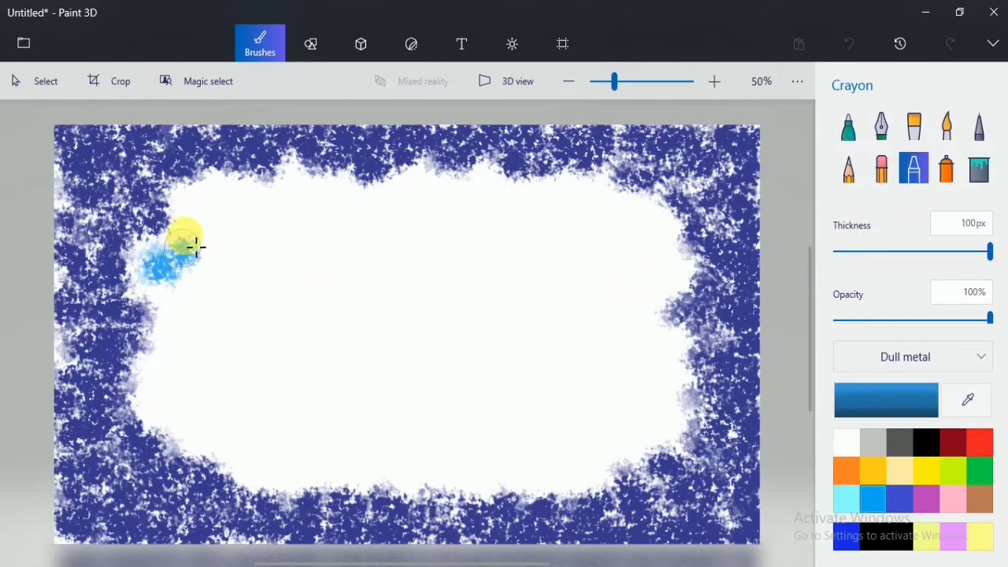
mouse_move(197, 246)
left_mouse_down()
mouse_move(195, 207)
mouse_move(222, 202)
mouse_move(205, 269)
mouse_move(158, 286)
mouse_move(135, 278)
mouse_move(172, 317)
mouse_move(177, 358)
mouse_move(259, 493)
mouse_move(322, 470)
mouse_move(652, 455)
mouse_move(654, 317)
mouse_move(505, 184)
mouse_move(356, 204)
mouse_move(577, 231)
mouse_move(182, 309)
mouse_move(304, 467)
mouse_move(647, 377)
mouse_move(380, 241)
mouse_move(310, 442)
mouse_move(484, 452)
left_mouse_up()
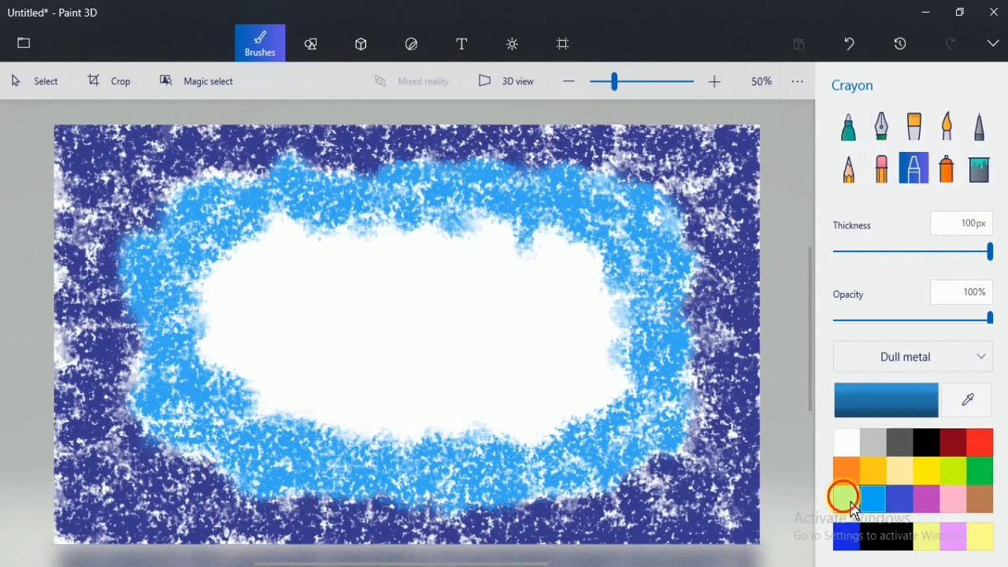
Paint a turquoise Crayon ring inside the light blue one, leaving a white oval in the middle of the canvas
left_click(848, 499)
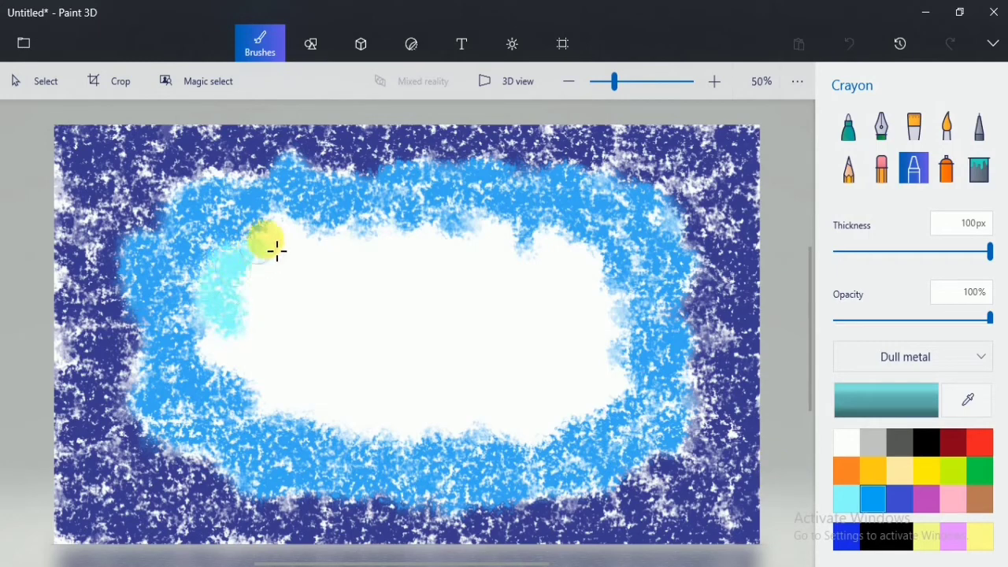
mouse_move(215, 359)
left_mouse_down()
mouse_move(262, 419)
mouse_move(332, 435)
mouse_move(316, 343)
mouse_move(368, 439)
mouse_move(582, 425)
mouse_move(629, 389)
mouse_move(586, 280)
mouse_move(516, 244)
mouse_move(428, 258)
mouse_move(295, 243)
mouse_move(295, 294)
mouse_move(314, 364)
mouse_move(410, 442)
mouse_move(532, 447)
left_mouse_up()
mouse_move(579, 288)
left_mouse_down()
mouse_move(549, 281)
mouse_move(571, 386)
mouse_move(441, 418)
mouse_move(294, 322)
mouse_move(379, 275)
mouse_move(550, 315)
mouse_move(472, 409)
mouse_move(435, 387)
left_mouse_up()
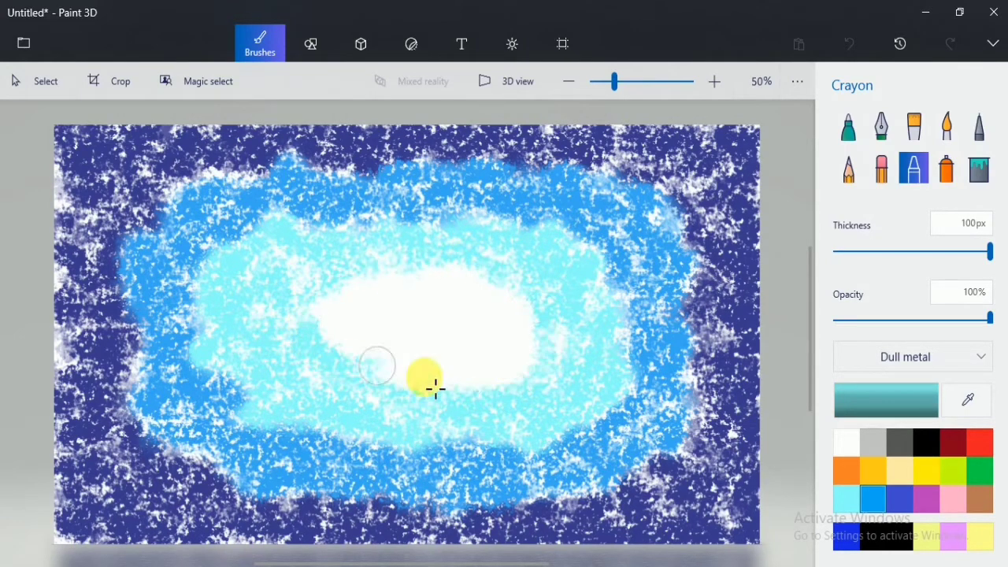
Fill the central oval with turquoise Crayon at 50% opacity, and brush white over its middle
left_click(911, 318)
mouse_move(378, 322)
left_mouse_down()
mouse_move(344, 328)
mouse_move(392, 366)
mouse_move(398, 288)
left_mouse_up()
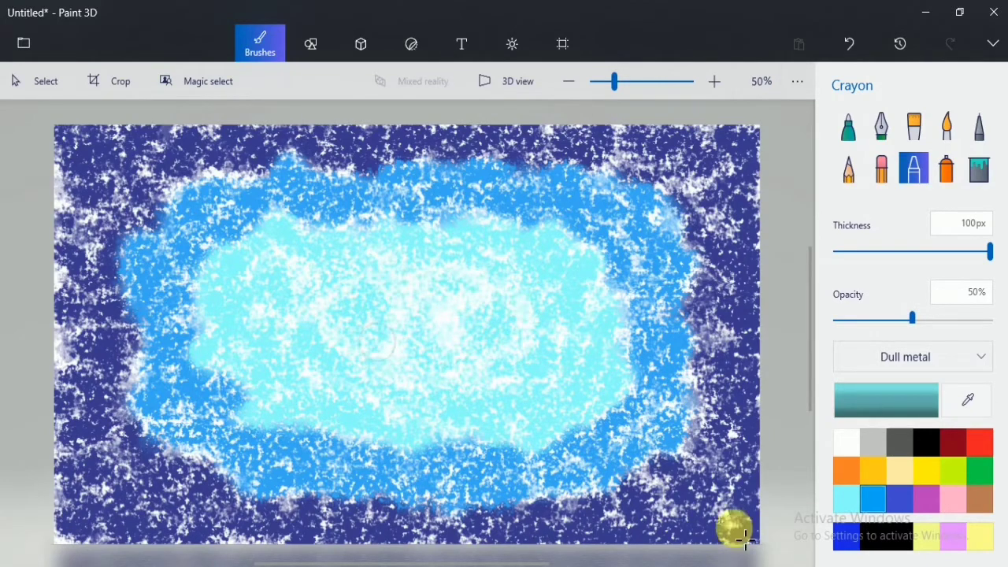
left_click(843, 438)
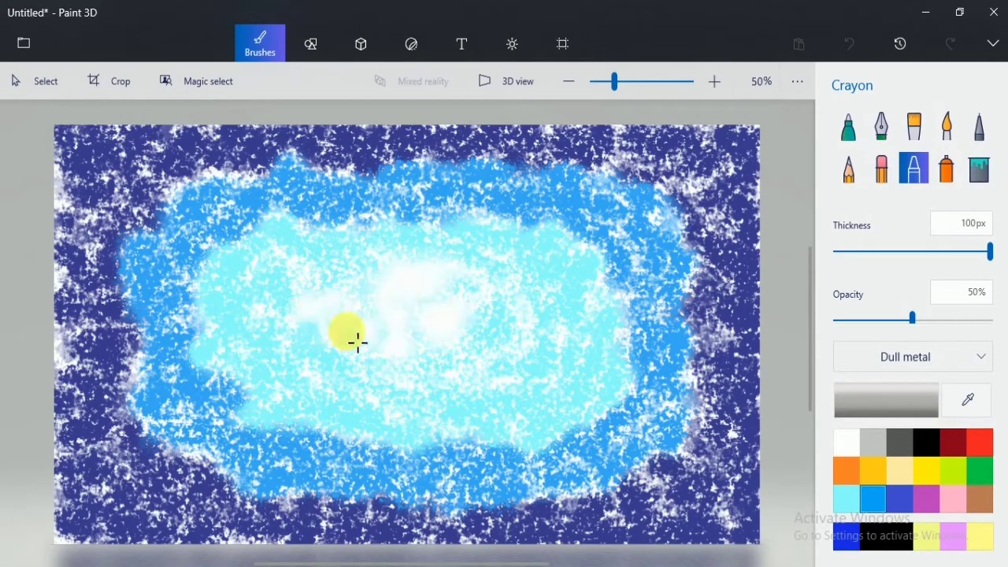
left_click_drag(357, 340, 396, 295)
Smooth the border with the 200 px Watercolour brush in dark blue 0a139f, covering the grainy crayon texture along the edges
left_click(946, 125)
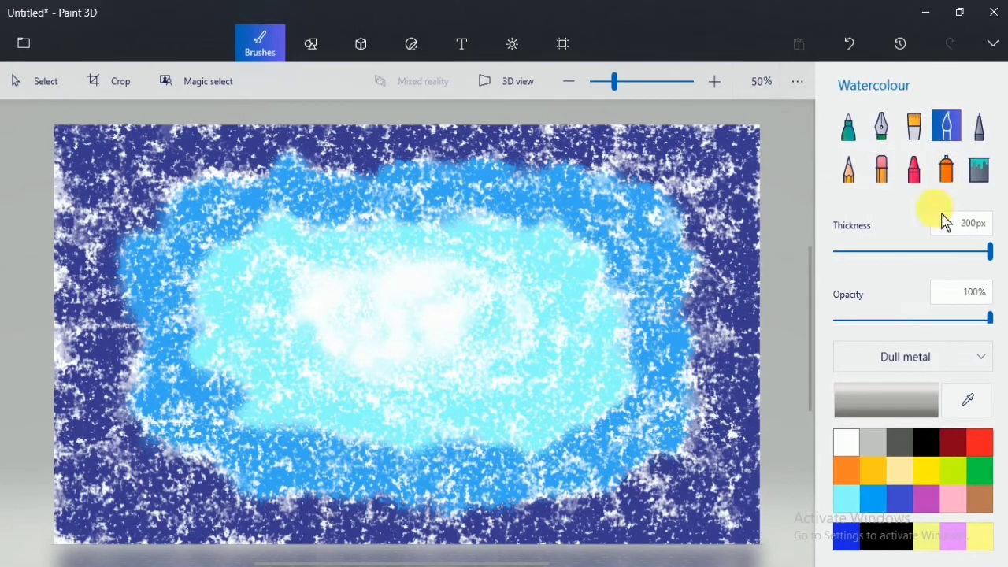
left_click(849, 541)
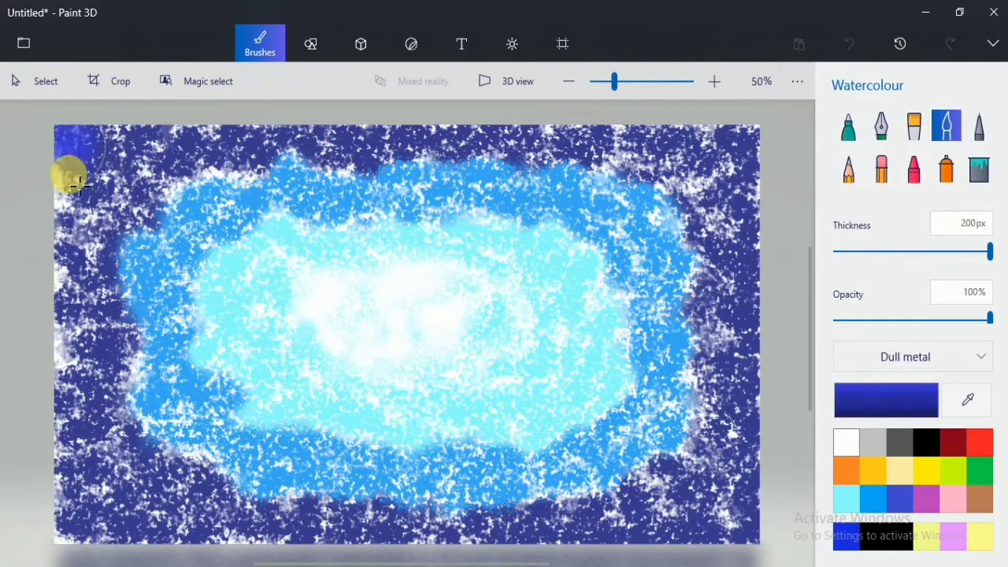
left_click(836, 394)
left_click_drag(546, 178, 556, 236)
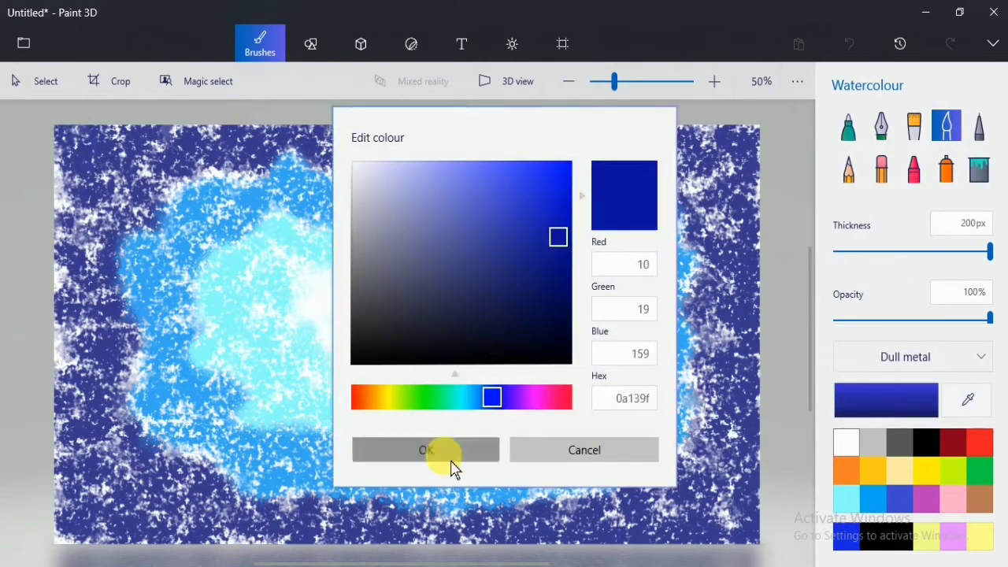
left_click(448, 456)
mouse_move(119, 226)
left_mouse_down()
mouse_move(84, 229)
mouse_move(70, 175)
mouse_move(104, 153)
mouse_move(97, 136)
mouse_move(86, 165)
mouse_move(92, 274)
mouse_move(60, 405)
mouse_move(64, 545)
mouse_move(130, 546)
mouse_move(113, 490)
mouse_move(349, 540)
mouse_move(171, 551)
mouse_move(508, 533)
mouse_move(724, 542)
mouse_move(758, 506)
mouse_move(769, 317)
mouse_move(761, 284)
mouse_move(731, 352)
mouse_move(743, 170)
mouse_move(547, 135)
mouse_move(228, 135)
mouse_move(112, 181)
left_mouse_up()
left_click(903, 318)
mouse_move(118, 400)
left_mouse_down()
mouse_move(128, 304)
mouse_move(121, 402)
mouse_move(170, 452)
left_mouse_up()
Smooth the light blue and turquoise rings and the white centre with the 200 px Watercolour brush at 100% opacity
left_click(873, 498)
left_click(988, 318)
mouse_move(150, 405)
left_mouse_down()
mouse_move(134, 290)
mouse_move(163, 196)
left_mouse_up()
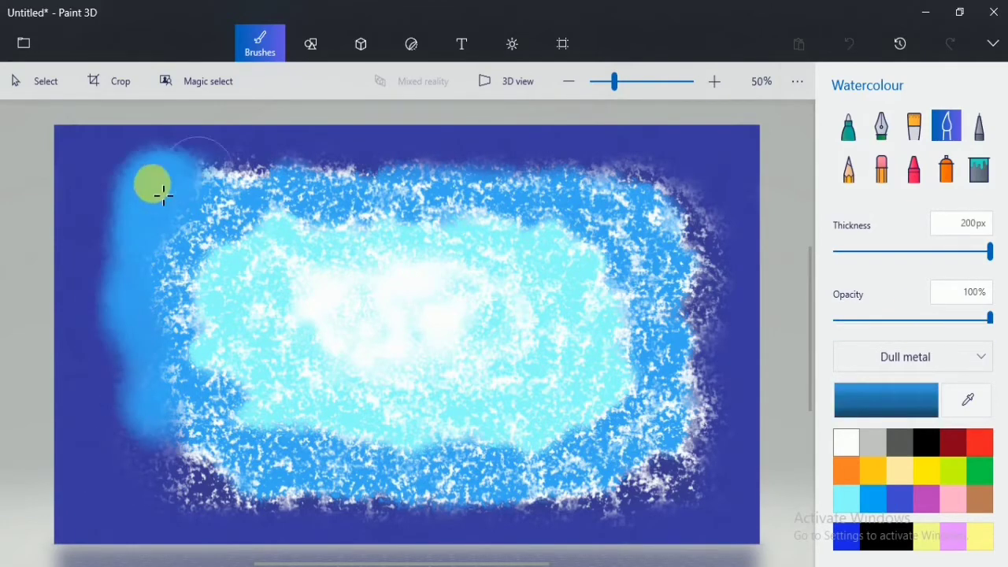
mouse_move(180, 465)
left_mouse_down()
mouse_move(312, 508)
mouse_move(179, 362)
mouse_move(233, 234)
mouse_move(189, 303)
mouse_move(284, 471)
mouse_move(559, 515)
mouse_move(688, 485)
mouse_move(680, 498)
mouse_move(708, 424)
mouse_move(689, 241)
mouse_move(590, 202)
mouse_move(248, 182)
mouse_move(384, 205)
mouse_move(202, 232)
mouse_move(632, 227)
mouse_move(713, 296)
mouse_move(711, 353)
mouse_move(671, 265)
mouse_move(618, 485)
mouse_move(585, 471)
mouse_move(593, 471)
mouse_move(414, 497)
mouse_move(225, 432)
mouse_move(188, 274)
mouse_move(650, 352)
mouse_move(267, 236)
mouse_move(243, 355)
mouse_move(245, 294)
mouse_move(234, 384)
mouse_move(472, 444)
mouse_move(305, 394)
mouse_move(411, 253)
mouse_move(518, 273)
mouse_move(582, 342)
mouse_move(614, 342)
mouse_move(333, 378)
mouse_move(351, 443)
left_mouse_up()
left_click(840, 446)
mouse_move(370, 315)
left_mouse_down()
mouse_move(418, 299)
mouse_move(405, 331)
left_mouse_up()
Blend the edge of the white centre outward into the turquoise with the 200 px Watercolour brush at 9% opacity
left_click_drag(901, 319, 840, 319)
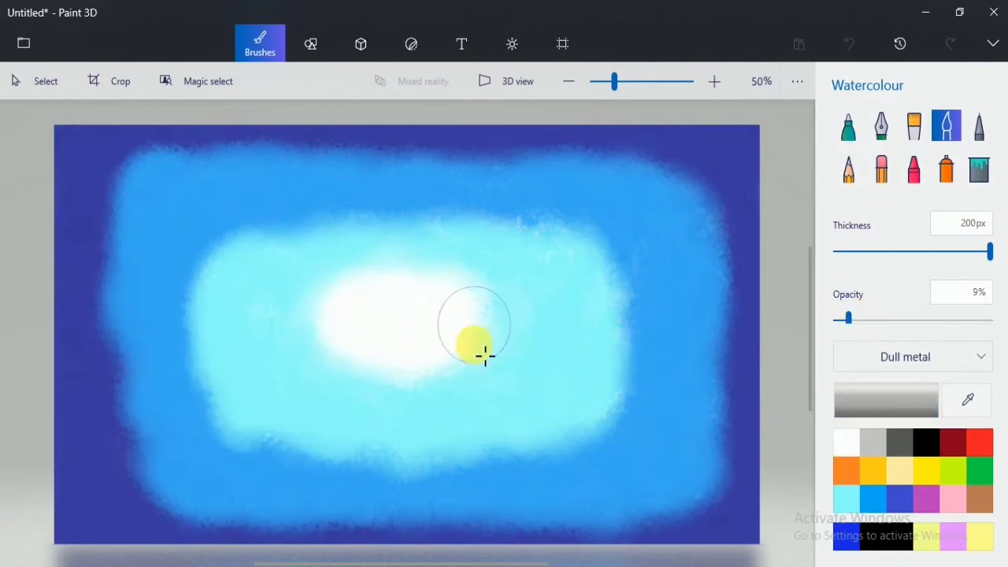
mouse_move(397, 285)
left_mouse_down()
mouse_move(474, 342)
mouse_move(465, 375)
left_mouse_up()
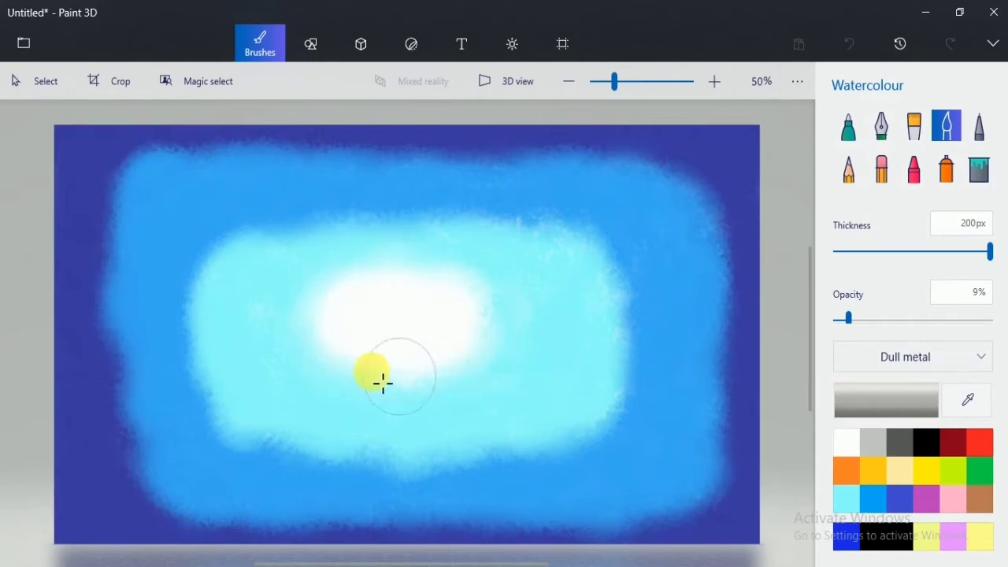
mouse_move(382, 384)
left_mouse_down()
mouse_move(490, 371)
mouse_move(500, 290)
mouse_move(472, 307)
mouse_move(429, 304)
mouse_move(403, 277)
mouse_move(367, 272)
mouse_move(450, 289)
mouse_move(426, 281)
mouse_move(428, 261)
mouse_move(347, 293)
left_mouse_up()
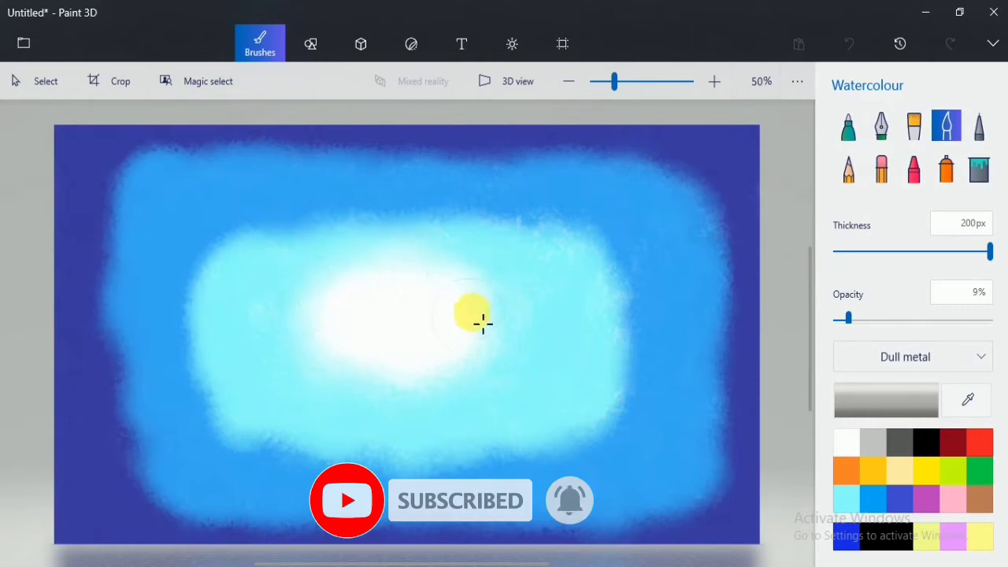
mouse_move(482, 322)
left_mouse_down()
mouse_move(491, 337)
mouse_move(480, 371)
left_mouse_up()
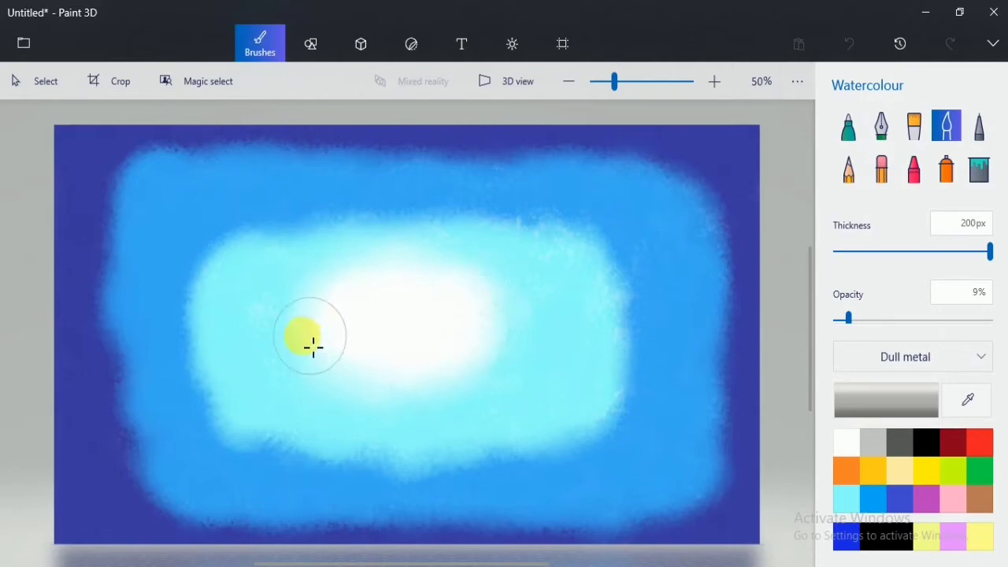
mouse_move(513, 317)
left_mouse_down()
mouse_move(407, 395)
mouse_move(344, 373)
left_mouse_up()
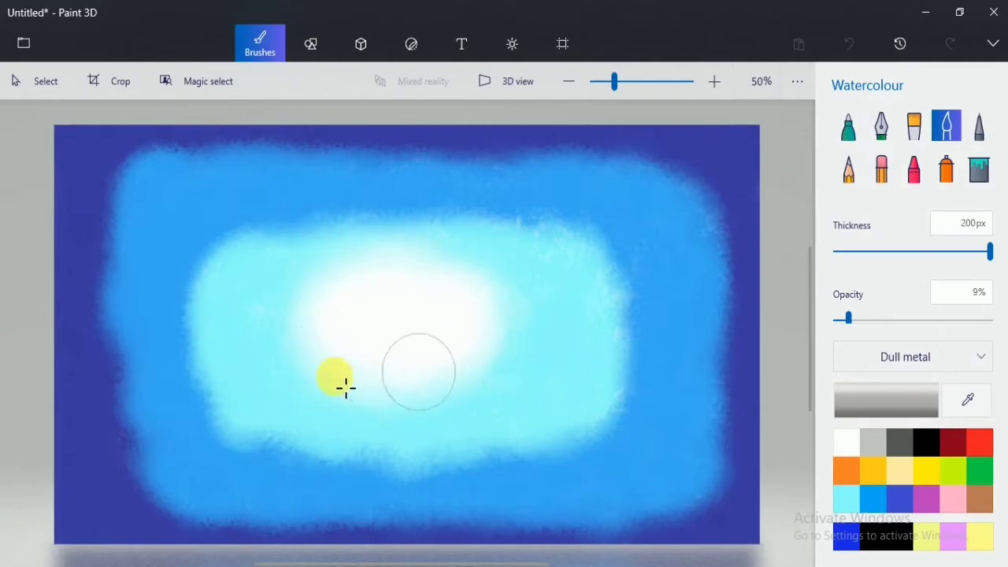
mouse_move(482, 283)
left_mouse_down()
mouse_move(465, 392)
mouse_move(316, 327)
left_mouse_up()
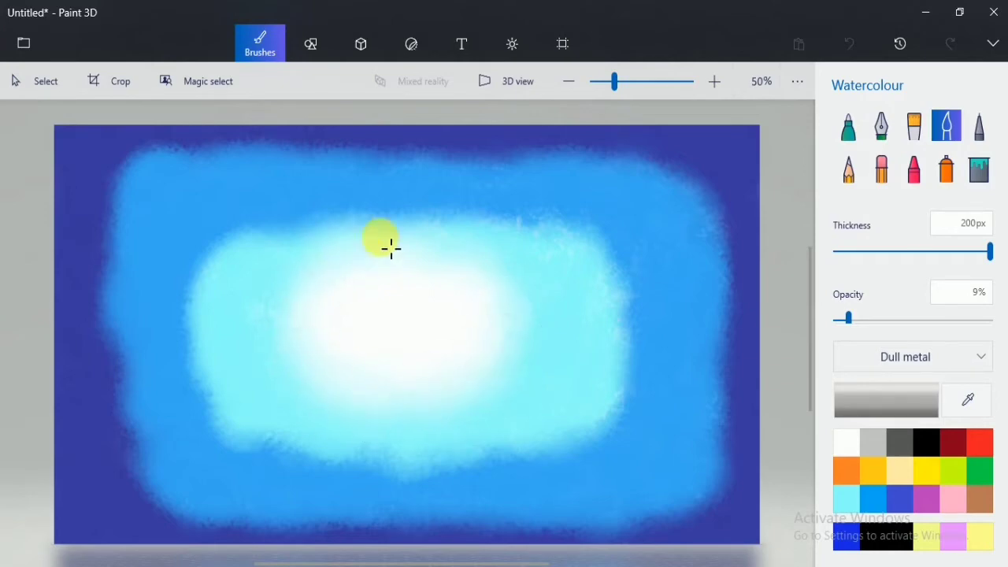
left_click_drag(390, 248, 475, 255)
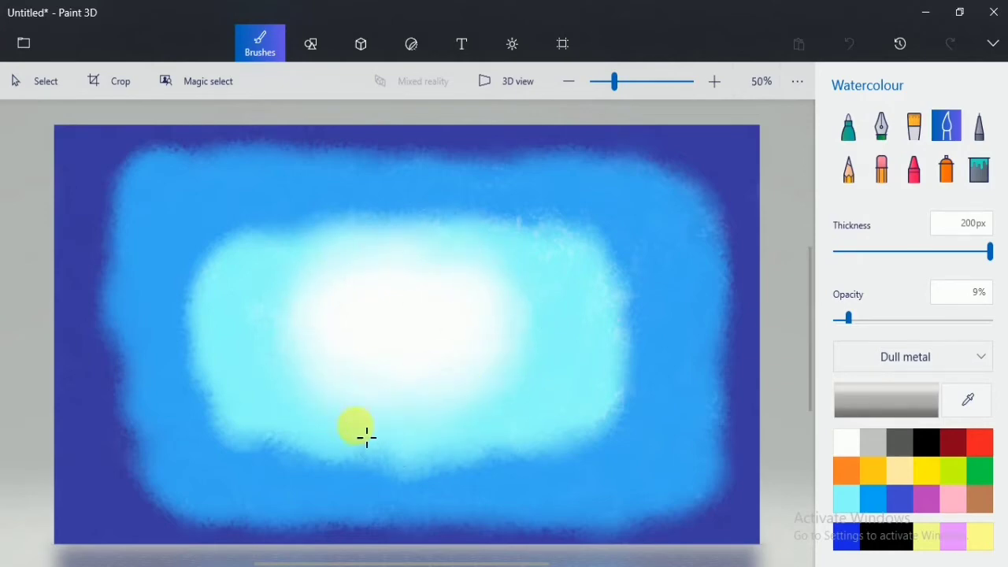
left_click_drag(515, 375, 515, 375)
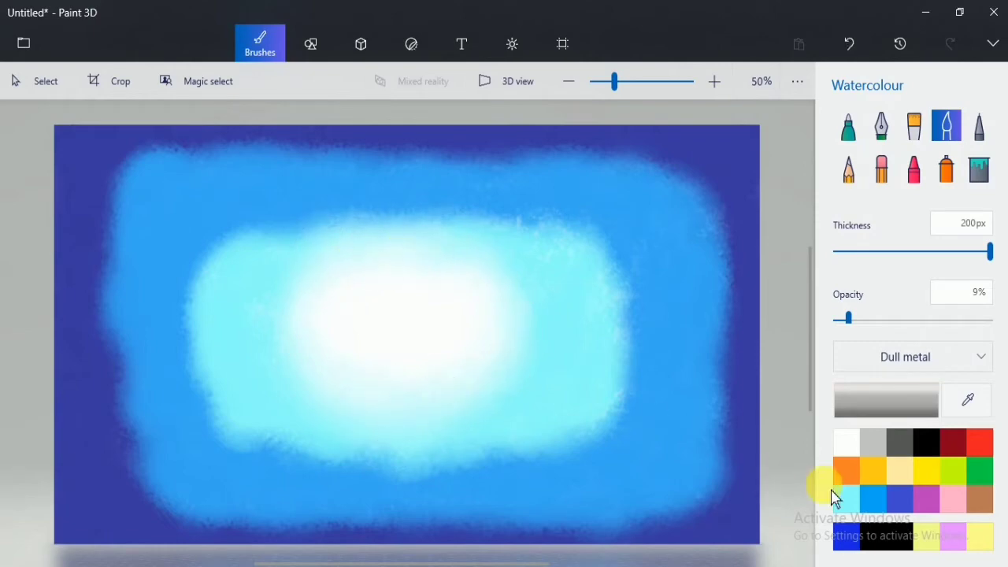
Blend the turquoise area's outer edge into the light blue ring with Watercolour at 18% and 31% opacity
left_click(846, 497)
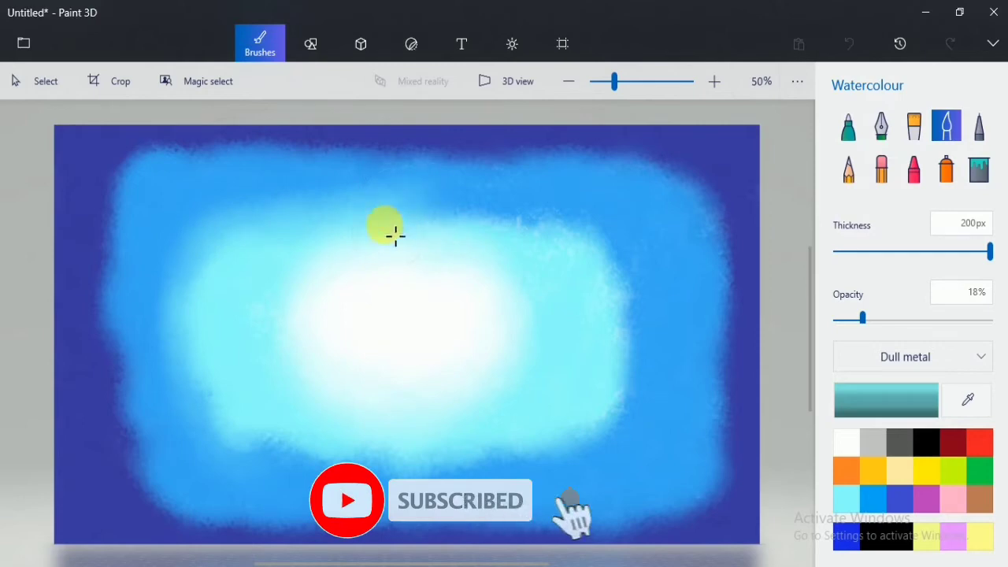
left_click_drag(862, 318, 882, 318)
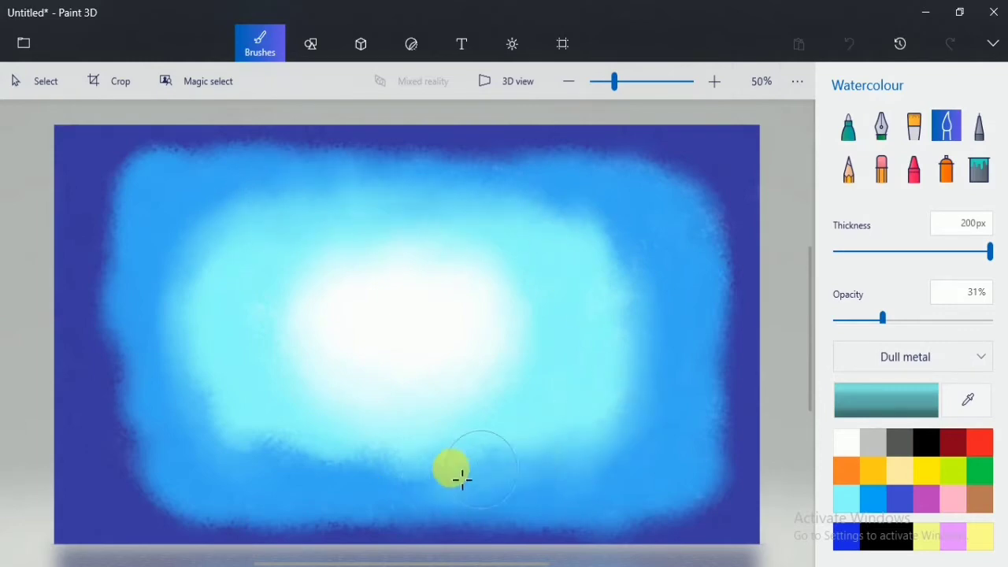
mouse_move(324, 472)
left_mouse_down()
mouse_move(193, 427)
mouse_move(162, 388)
mouse_move(197, 304)
left_mouse_up()
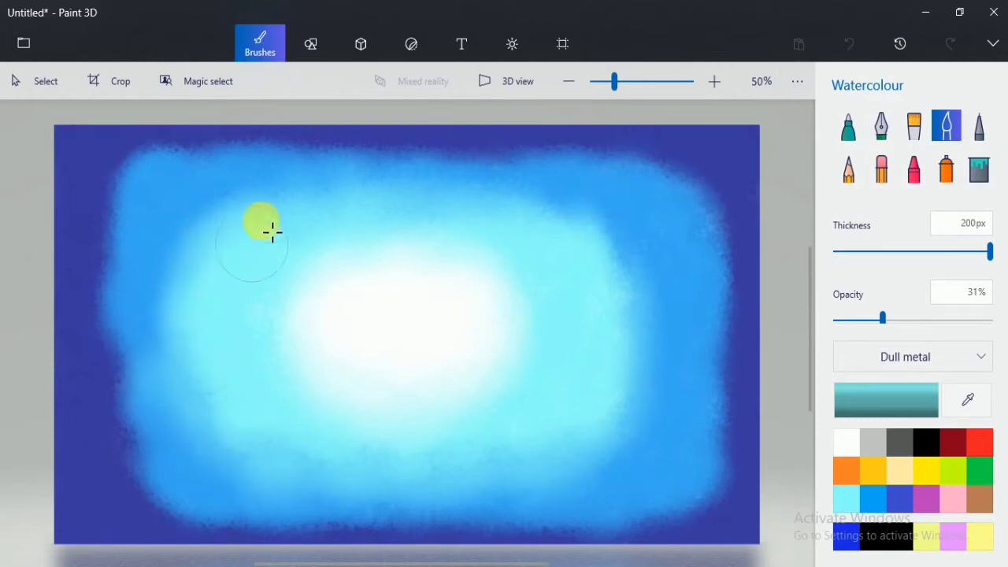
left_click_drag(272, 231, 509, 512)
Spread light blue over the dark blue border, starting with Watercolour and continuing with the Spray can at 300 px and 25% opacity
left_click(880, 510)
mouse_move(142, 497)
left_mouse_down()
mouse_move(145, 449)
mouse_move(116, 386)
mouse_move(132, 364)
mouse_move(111, 309)
mouse_move(130, 234)
left_mouse_up()
left_click(958, 181)
left_click(866, 260)
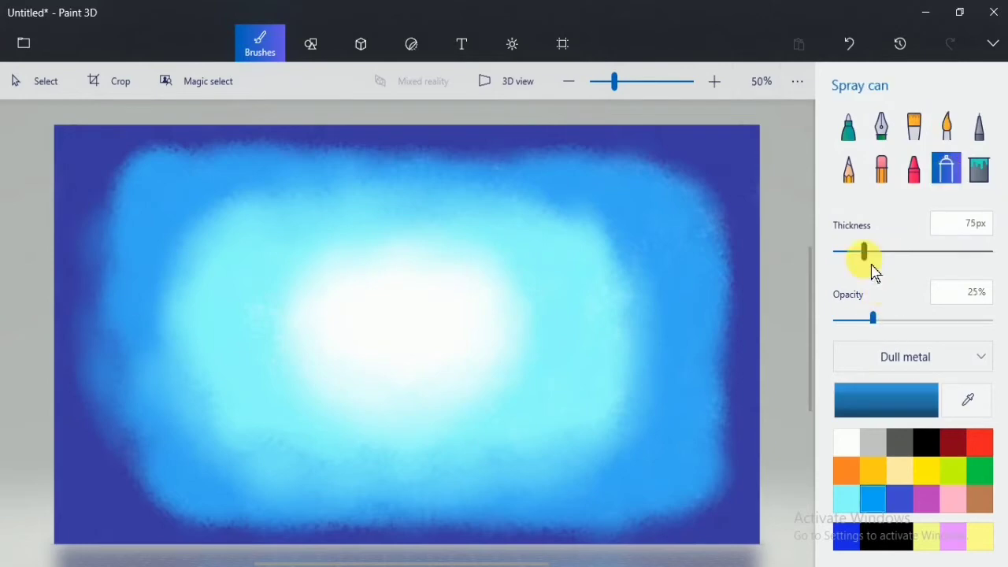
mouse_move(113, 309)
left_mouse_down()
mouse_move(97, 223)
mouse_move(122, 169)
mouse_move(170, 145)
mouse_move(142, 166)
mouse_move(129, 212)
mouse_move(146, 179)
mouse_move(186, 160)
mouse_move(154, 182)
mouse_move(279, 155)
mouse_move(128, 263)
mouse_move(111, 396)
mouse_move(73, 335)
mouse_move(86, 429)
mouse_move(116, 509)
mouse_move(182, 521)
mouse_move(148, 451)
mouse_move(136, 362)
mouse_move(95, 364)
mouse_move(115, 504)
mouse_move(239, 538)
mouse_move(163, 505)
mouse_move(121, 438)
mouse_move(135, 377)
mouse_move(93, 315)
left_mouse_up()
mouse_move(322, 541)
left_mouse_down()
mouse_move(198, 545)
mouse_move(670, 532)
mouse_move(735, 433)
mouse_move(708, 473)
mouse_move(736, 388)
mouse_move(739, 256)
mouse_move(742, 375)
mouse_move(747, 226)
mouse_move(642, 158)
mouse_move(314, 148)
mouse_move(332, 162)
mouse_move(598, 168)
mouse_move(681, 188)
mouse_move(677, 206)
mouse_move(737, 308)
mouse_move(735, 271)
mouse_move(739, 494)
mouse_move(521, 547)
left_mouse_up()
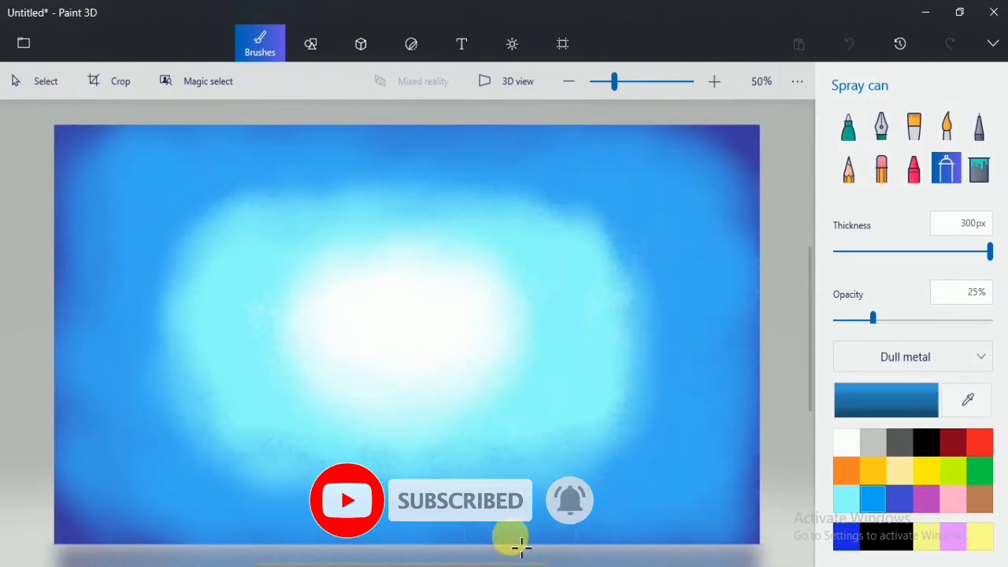
Spray deep blue softly over the canvas corners and outer edges with the 300 px Spray can at 7% opacity
left_click(847, 536)
left_click_drag(873, 318, 844, 318)
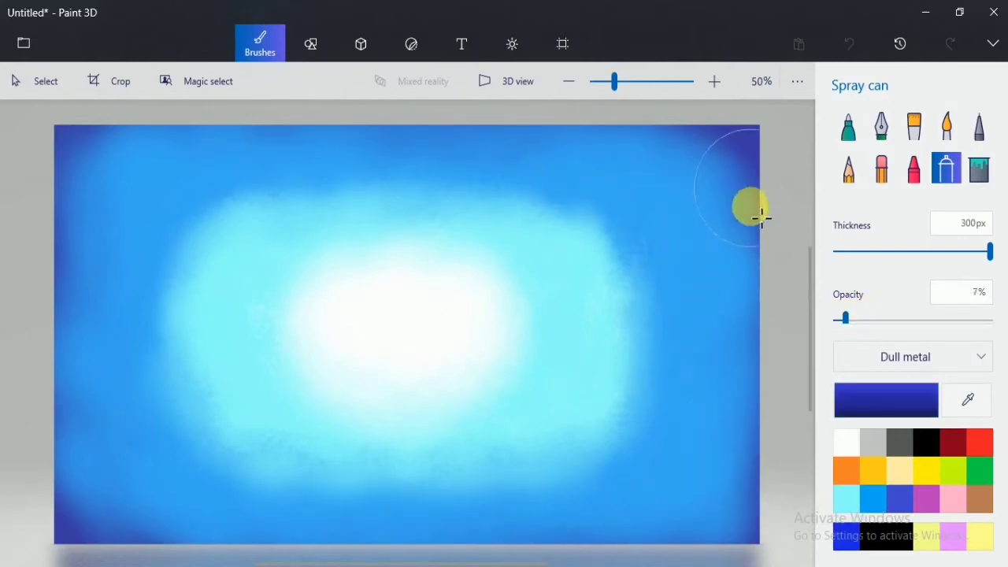
mouse_move(754, 207)
left_mouse_down()
mouse_move(736, 149)
mouse_move(679, 139)
left_mouse_up()
mouse_move(347, 146)
left_mouse_down()
mouse_move(74, 157)
mouse_move(102, 140)
mouse_move(230, 149)
mouse_move(399, 142)
left_mouse_up()
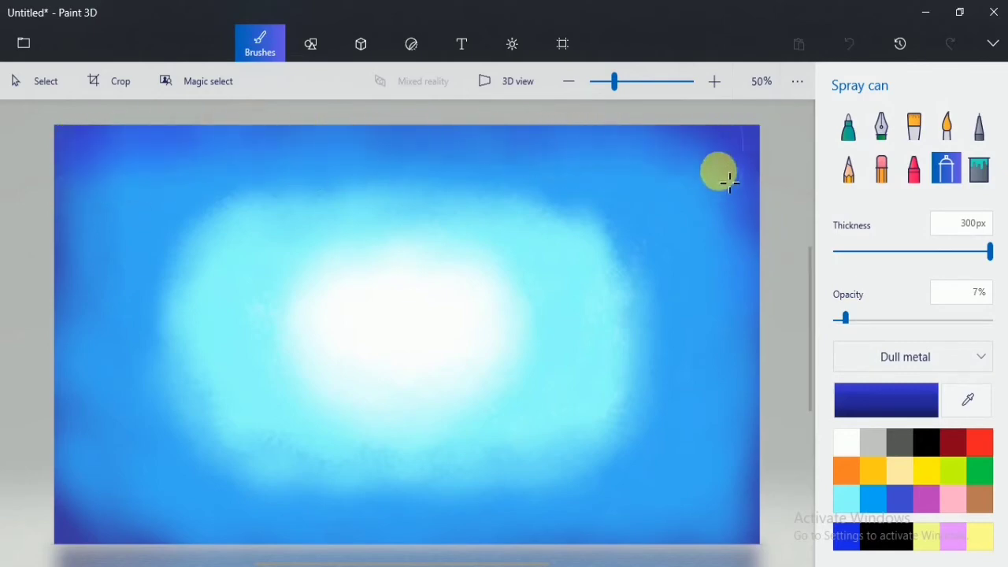
mouse_move(729, 182)
left_mouse_down()
mouse_move(767, 420)
mouse_move(748, 495)
mouse_move(417, 554)
mouse_move(78, 544)
mouse_move(70, 398)
left_mouse_up()
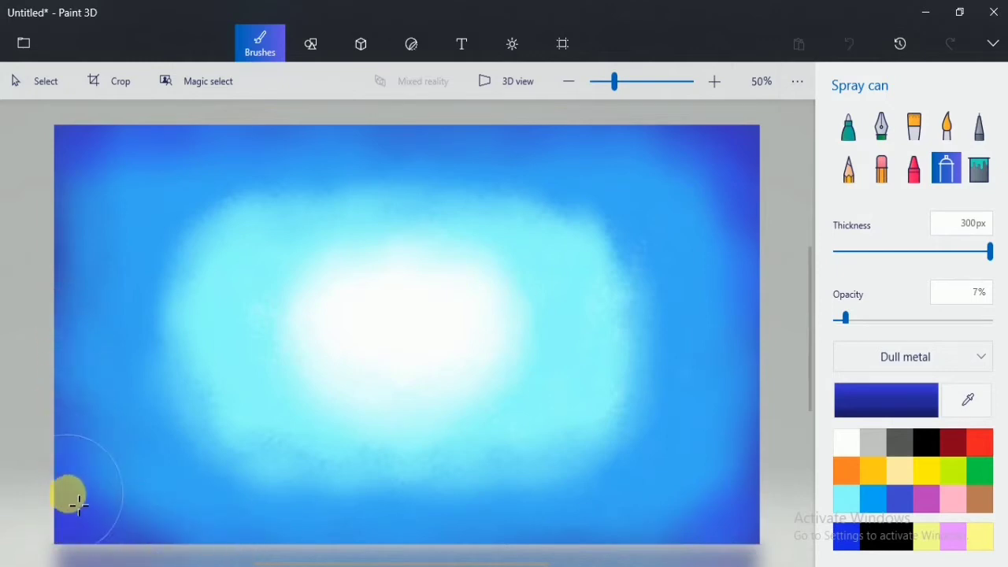
mouse_move(79, 504)
left_mouse_down()
mouse_move(66, 187)
mouse_move(684, 538)
mouse_move(632, 555)
left_mouse_up()
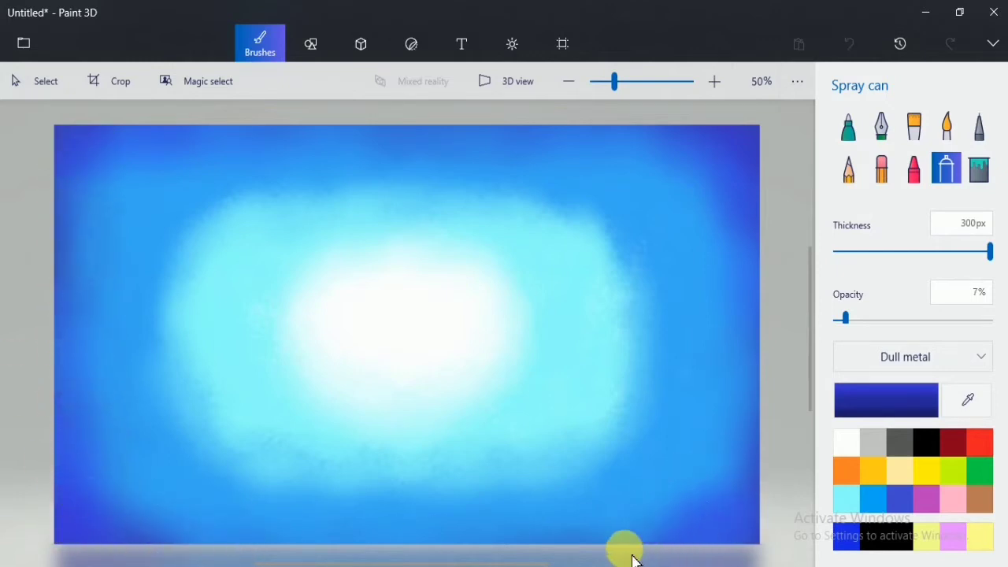
mouse_move(767, 424)
left_mouse_down()
mouse_move(657, 542)
mouse_move(277, 549)
left_mouse_up()
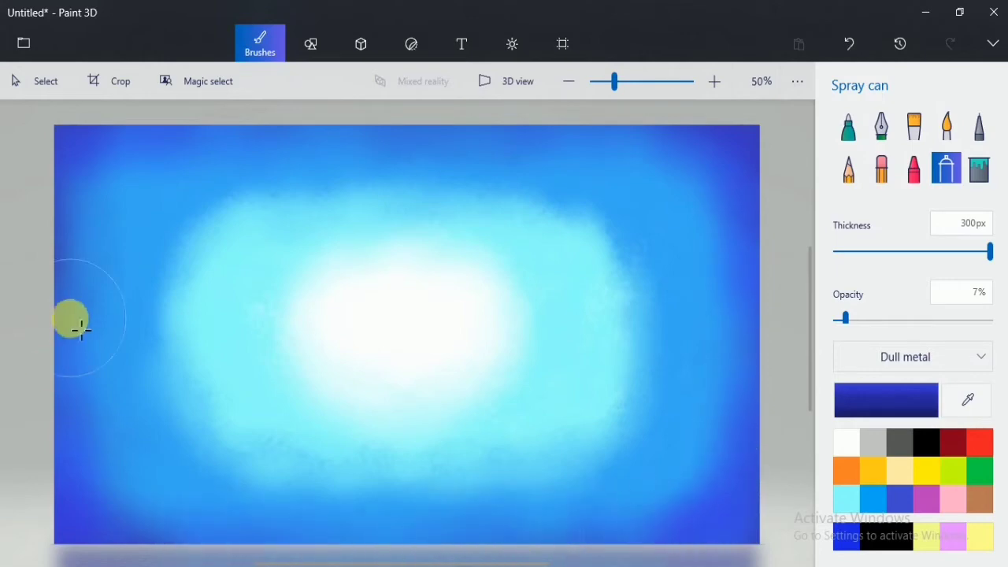
Spray light blue around the turquoise area's outer edge to narrow it, using the 300 px Spray can at 7% opacity
left_click(847, 497)
mouse_move(193, 394)
left_mouse_down()
mouse_move(168, 302)
mouse_move(233, 222)
mouse_move(285, 202)
mouse_move(170, 477)
mouse_move(149, 450)
left_mouse_up()
mouse_move(446, 191)
left_mouse_down()
mouse_move(632, 266)
mouse_move(674, 477)
mouse_move(651, 488)
mouse_move(643, 322)
mouse_move(632, 450)
mouse_move(591, 243)
mouse_move(391, 183)
mouse_move(186, 338)
mouse_move(200, 324)
mouse_move(207, 486)
mouse_move(146, 488)
mouse_move(262, 512)
left_mouse_up()
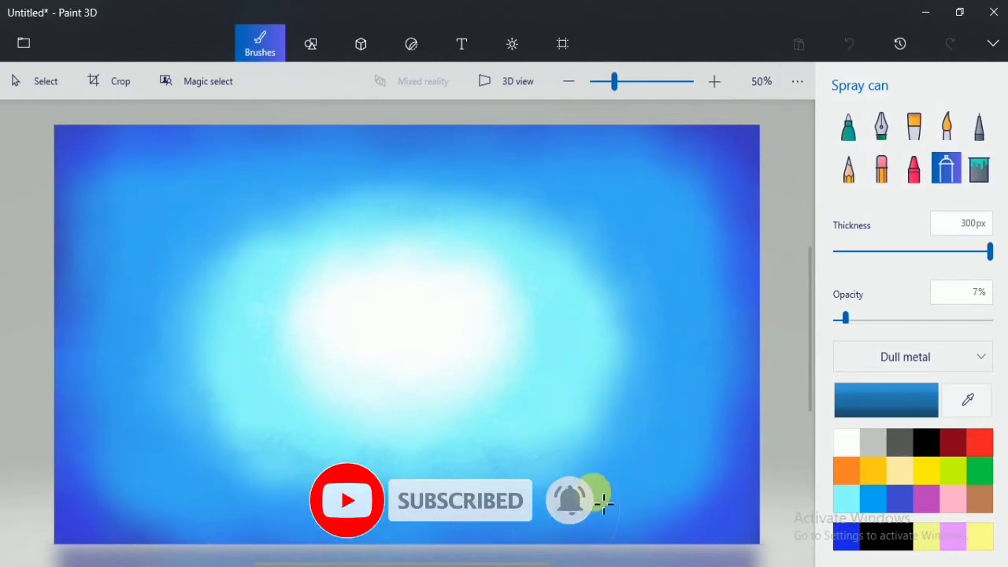
mouse_move(603, 504)
left_mouse_down()
mouse_move(611, 349)
mouse_move(598, 247)
left_mouse_up()
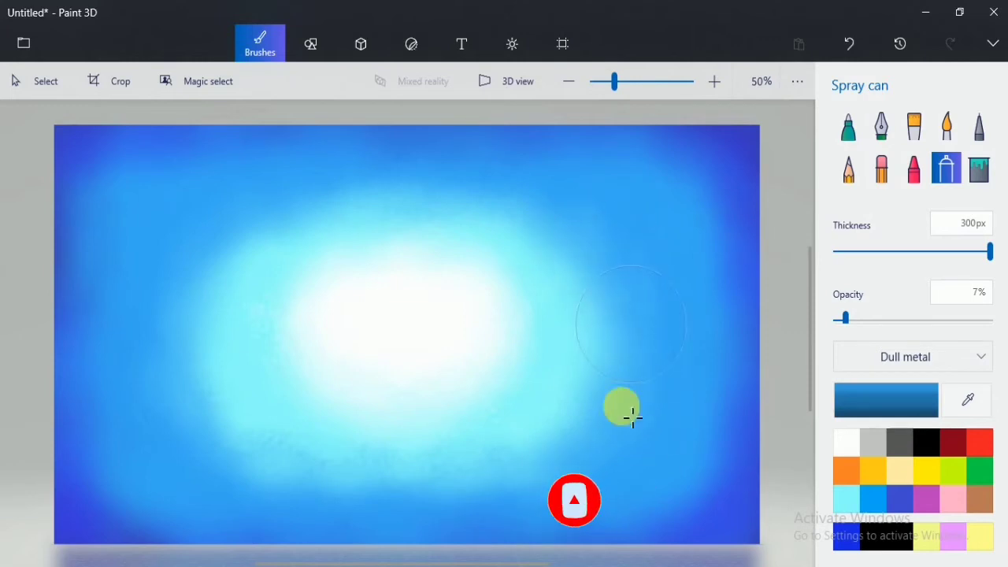
mouse_move(184, 410)
left_mouse_down()
mouse_move(227, 281)
mouse_move(310, 209)
mouse_move(507, 162)
left_mouse_up()
left_click_drag(636, 432, 637, 435)
Spray turquoise over the white centre's outer part and the turquoise area's rim with the Spray can at 7% and 2% opacity
left_click(846, 498)
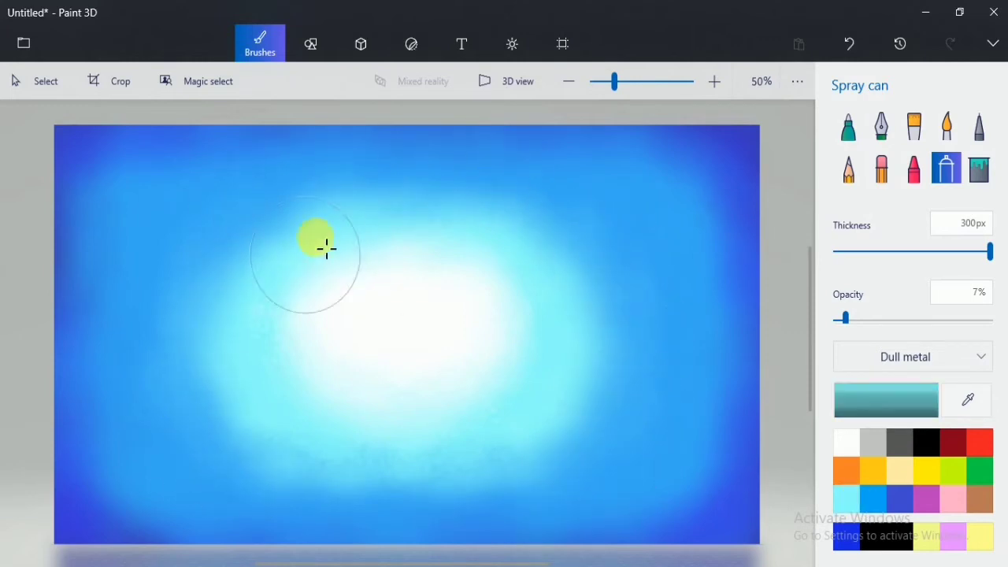
left_click_drag(361, 481, 335, 447)
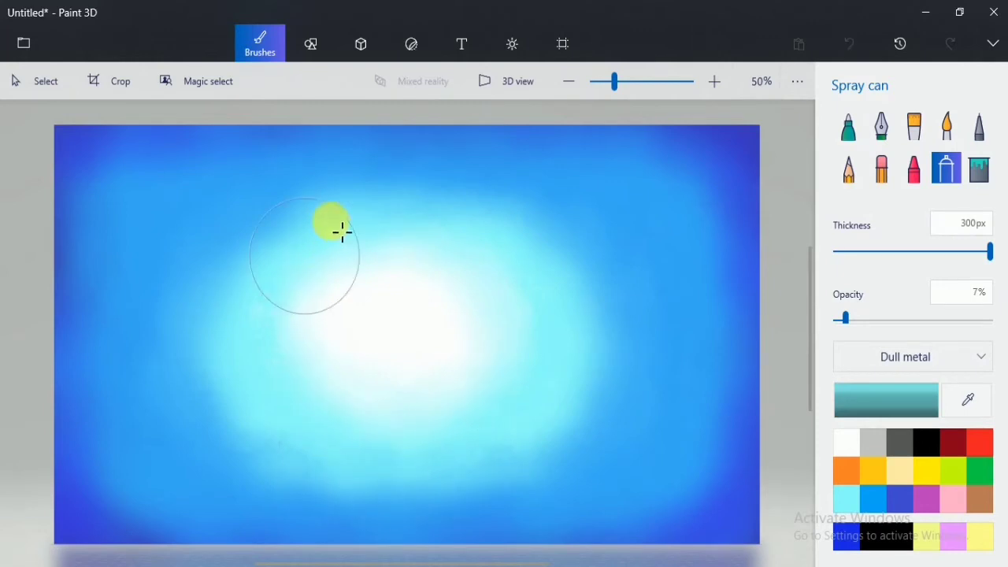
mouse_move(342, 230)
left_mouse_down()
mouse_move(472, 315)
mouse_move(402, 267)
left_mouse_up()
mouse_move(360, 402)
left_mouse_down()
mouse_move(452, 403)
mouse_move(497, 332)
left_mouse_up()
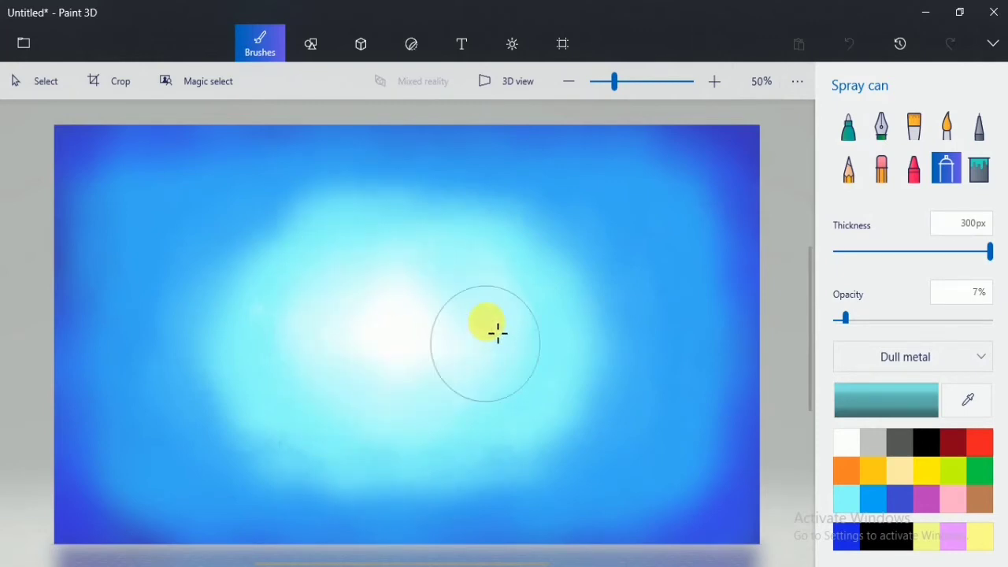
mouse_move(288, 226)
left_mouse_down()
mouse_move(316, 208)
mouse_move(241, 253)
mouse_move(215, 361)
mouse_move(238, 472)
mouse_move(279, 515)
mouse_move(375, 526)
mouse_move(486, 515)
mouse_move(406, 517)
mouse_move(240, 437)
mouse_move(223, 388)
mouse_move(257, 227)
mouse_move(339, 190)
mouse_move(420, 195)
mouse_move(453, 207)
mouse_move(367, 198)
mouse_move(541, 233)
mouse_move(351, 206)
mouse_move(243, 265)
mouse_move(225, 300)
mouse_move(217, 466)
mouse_move(156, 473)
mouse_move(132, 512)
mouse_move(303, 541)
mouse_move(230, 509)
mouse_move(630, 492)
mouse_move(538, 463)
left_mouse_up()
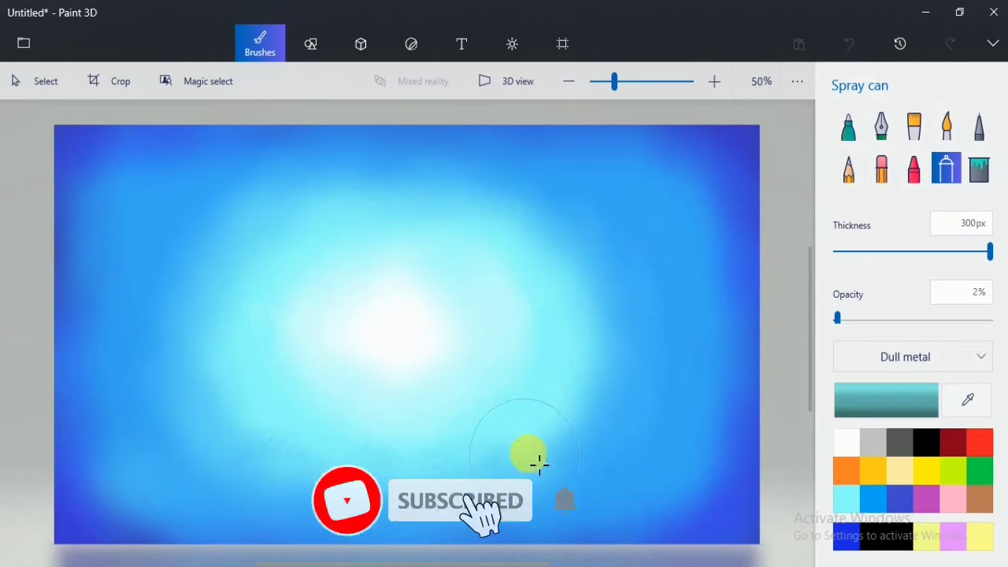
Soften the turquoise area's transition into light blue with turquoise from the 300 px Spray can at 1% opacity
left_click_drag(836, 318, 748, 385)
mouse_move(256, 508)
left_mouse_down()
mouse_move(166, 451)
mouse_move(149, 375)
mouse_move(182, 445)
mouse_move(260, 457)
mouse_move(215, 340)
left_mouse_up()
mouse_move(299, 234)
left_mouse_down()
mouse_move(468, 199)
mouse_move(280, 208)
mouse_move(188, 346)
mouse_move(269, 305)
mouse_move(280, 453)
mouse_move(337, 496)
mouse_move(539, 511)
mouse_move(581, 472)
mouse_move(617, 372)
mouse_move(583, 296)
mouse_move(464, 192)
left_mouse_up()
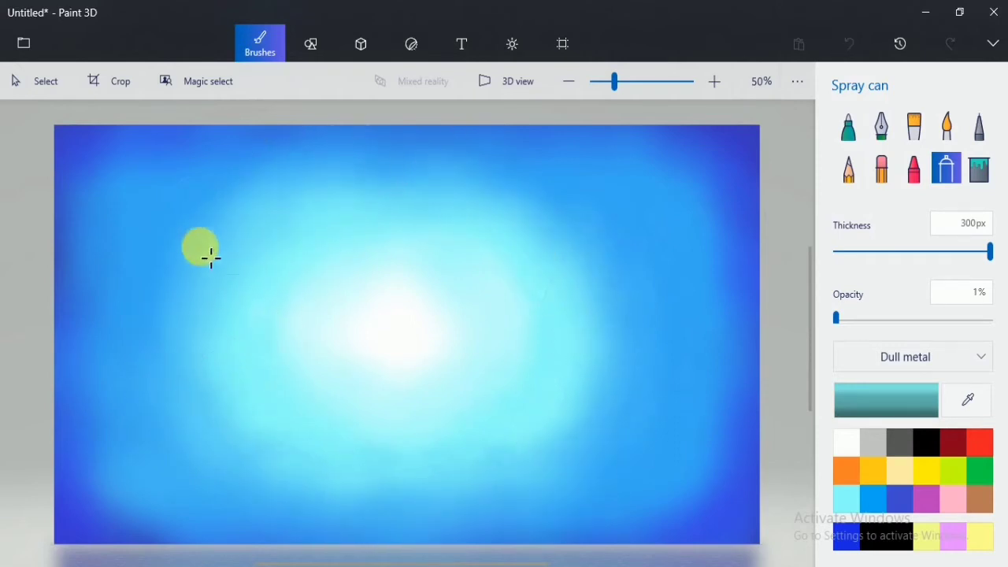
mouse_move(211, 256)
left_mouse_down()
mouse_move(175, 331)
mouse_move(215, 302)
mouse_move(221, 443)
mouse_move(486, 518)
left_mouse_up()
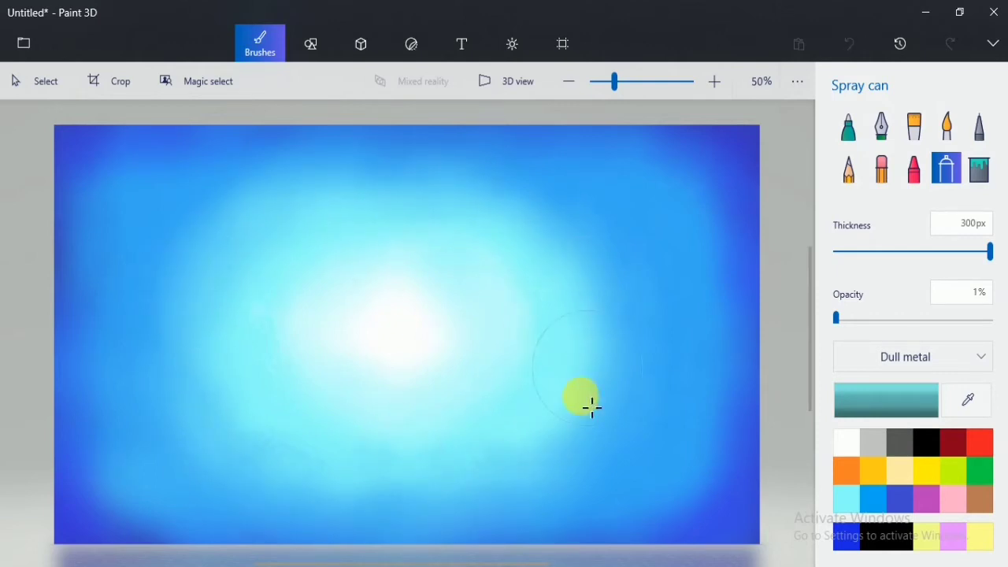
left_click_drag(591, 406, 236, 308)
Draw a solid black upright rectangle as a tower against the canvas's right edge, reaching down to the lower edge
left_click(913, 169)
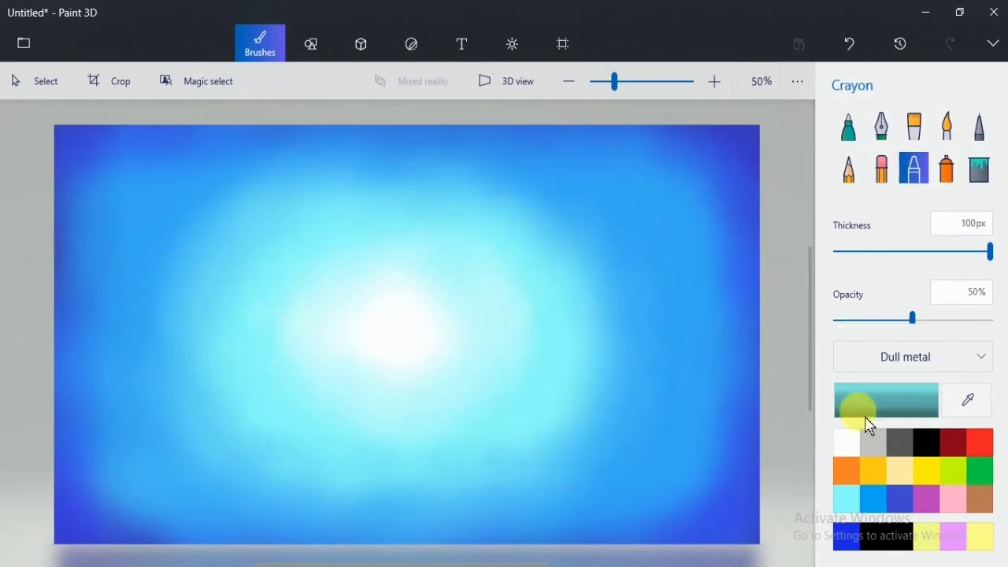
left_click(310, 43)
left_click(912, 210)
left_click_drag(757, 235, 689, 541)
left_click(787, 392)
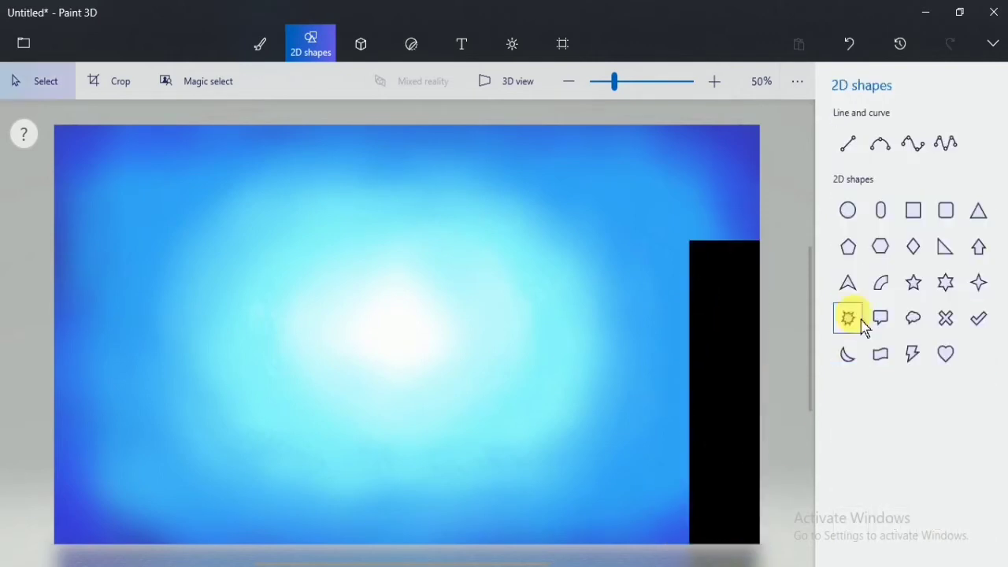
Draw a small black right-angled triangle, rotate it, and fit it as a left-pointing spike near the top of the tower's left side
left_click(945, 246)
left_click_drag(567, 282, 635, 344)
mouse_move(600, 248)
left_mouse_down()
mouse_move(561, 299)
mouse_move(590, 379)
mouse_move(602, 382)
left_mouse_up()
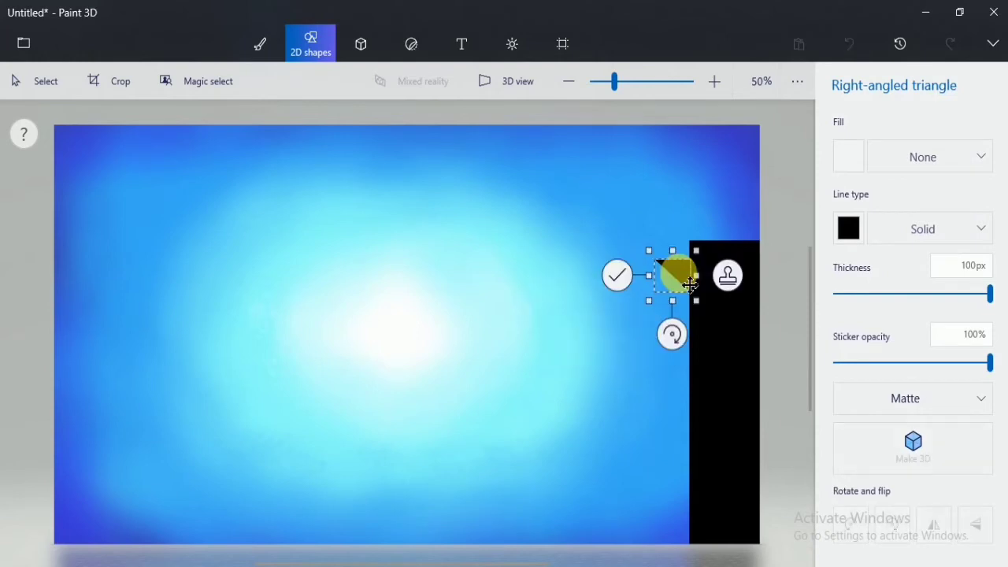
left_click_drag(653, 252, 669, 267)
left_click_drag(702, 303, 710, 305)
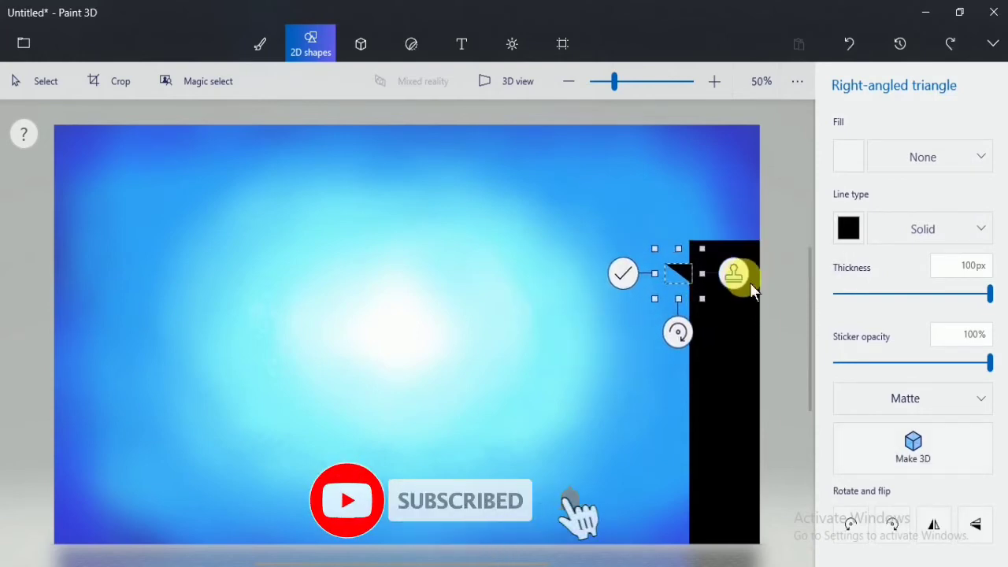
Stamp five more triangle spikes down the tower's left side, making them gradually larger towards the bottom
left_click_drag(675, 270, 678, 532)
left_click(730, 315)
left_click(729, 360)
left_click(724, 401)
left_click(725, 458)
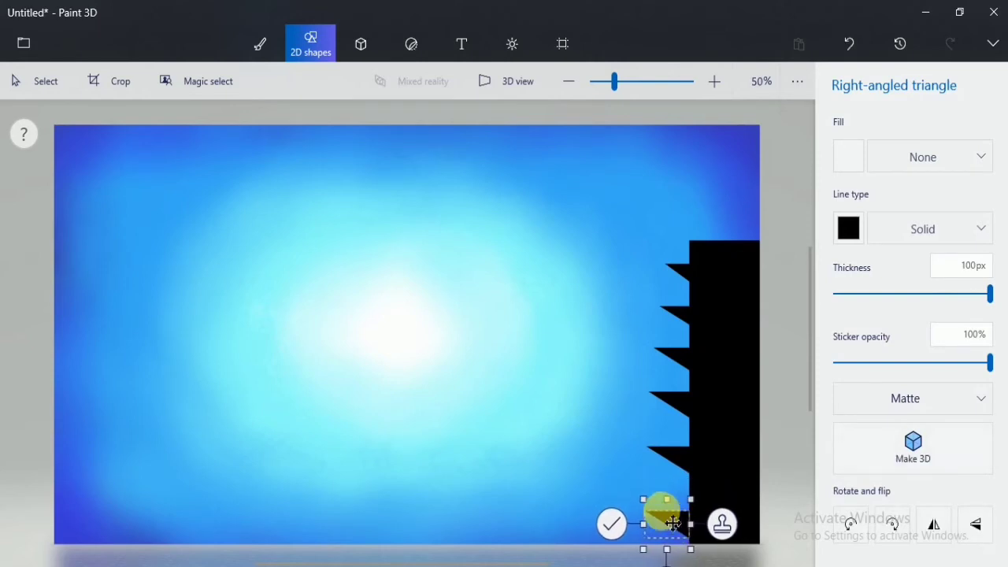
left_click(751, 533)
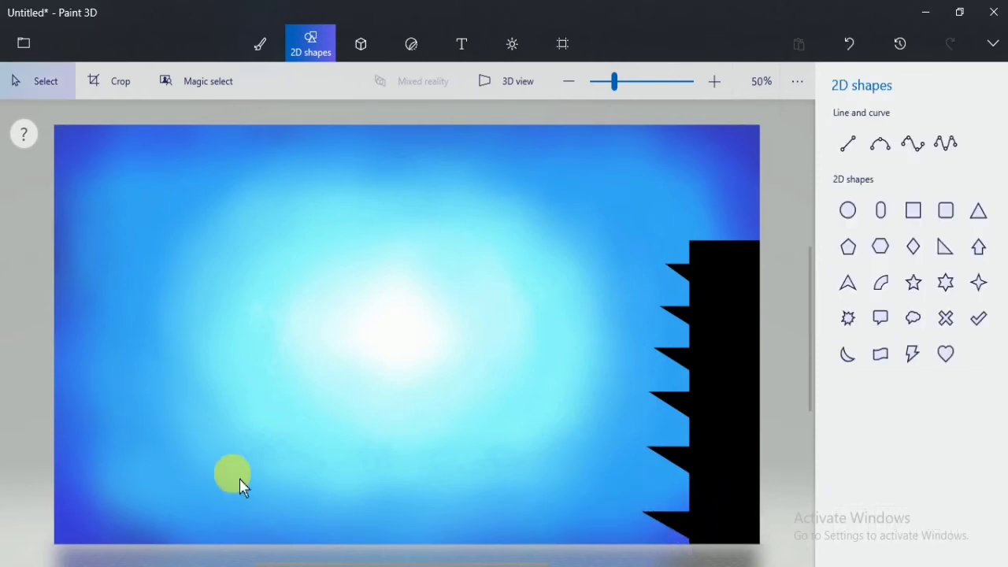
Draw a narrow yellow vertical strip down the tower from near its top to its bottom
left_click(913, 209)
left_click_drag(730, 269, 734, 540)
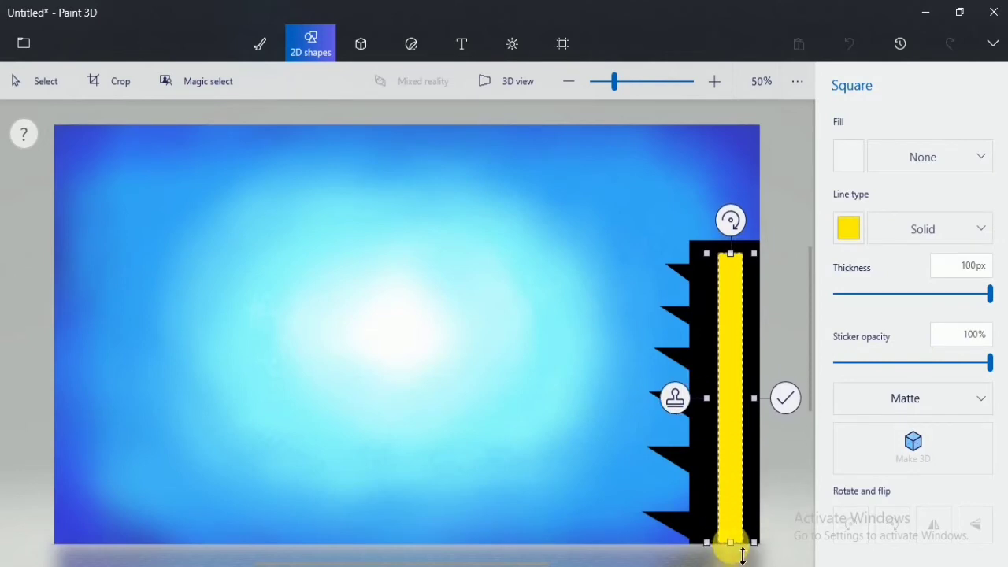
left_click(785, 396)
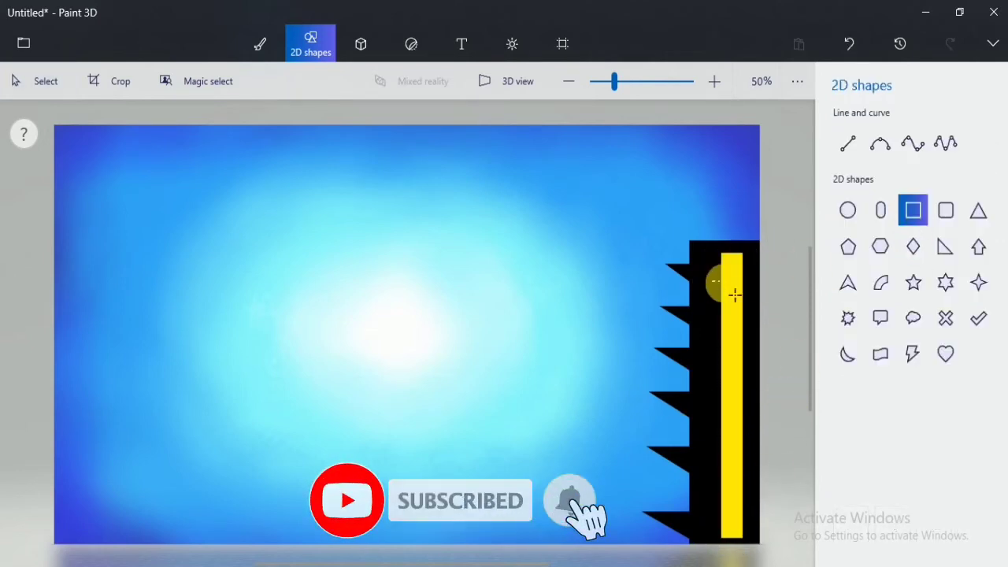
Divide the yellow strip into eight windows by placing black rectangular bars across it
left_click_drag(724, 288, 750, 529)
left_click(848, 228)
left_click(857, 286)
left_click(695, 403)
left_click(912, 210)
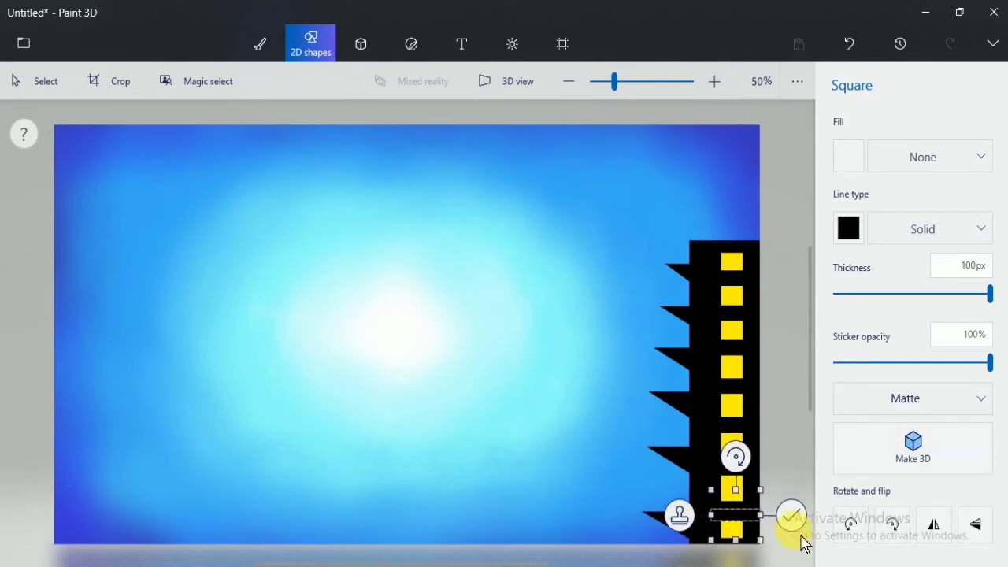
left_click(783, 509)
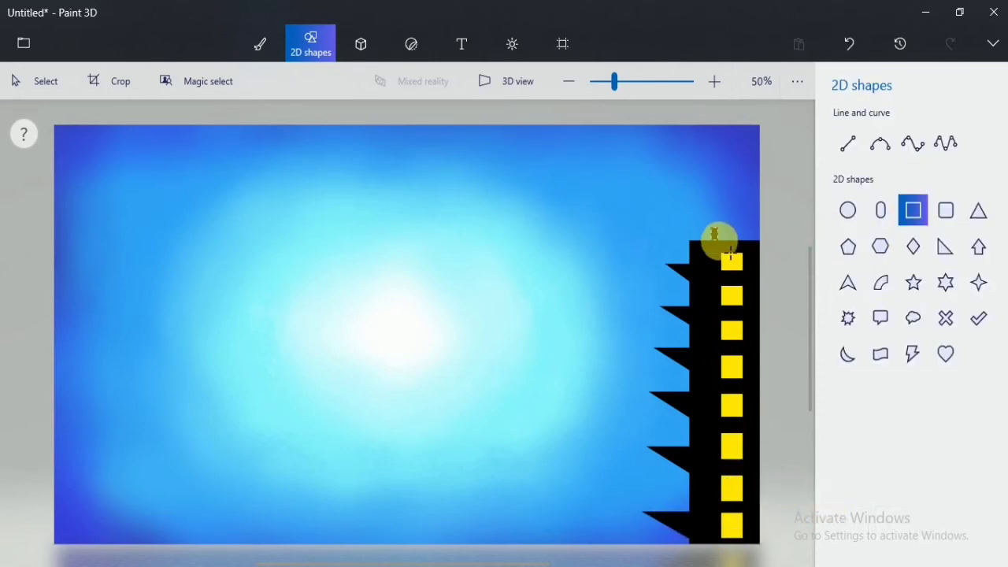
Add two small black blocks side by side on top of the tower, the right one slightly taller
left_click_drag(719, 240, 746, 245)
left_click(658, 235)
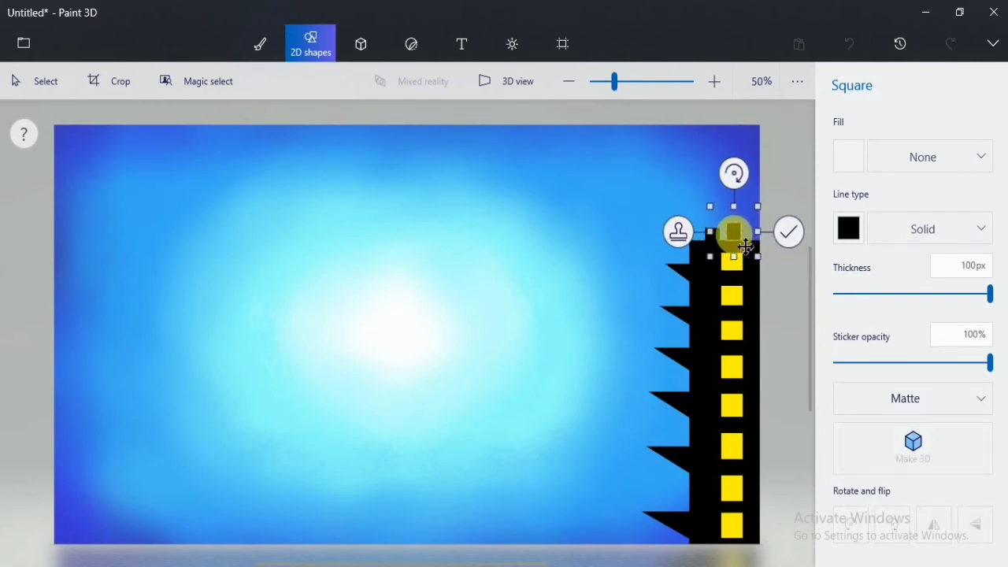
left_click(785, 268)
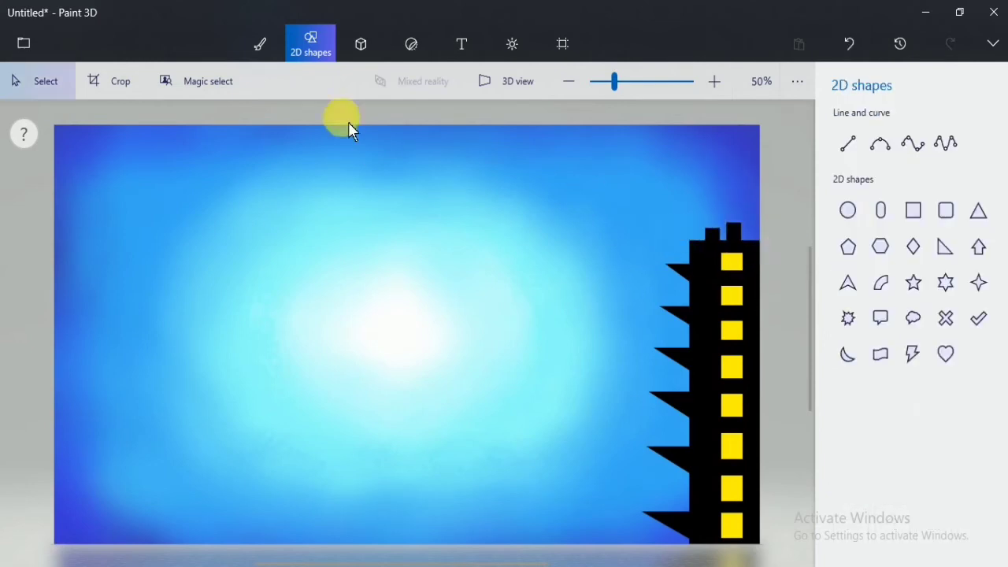
Draw a white 6 px line down the tower's entire left edge and add a short line to complete its upper end
left_click(847, 142)
mouse_move(691, 241)
left_mouse_down()
mouse_move(704, 474)
mouse_move(690, 546)
left_mouse_up()
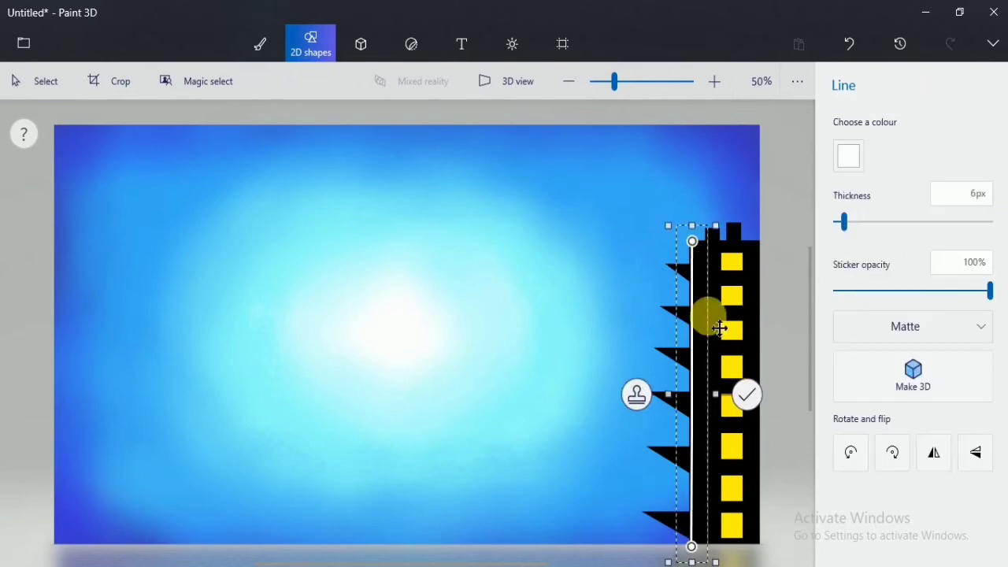
left_click(745, 393)
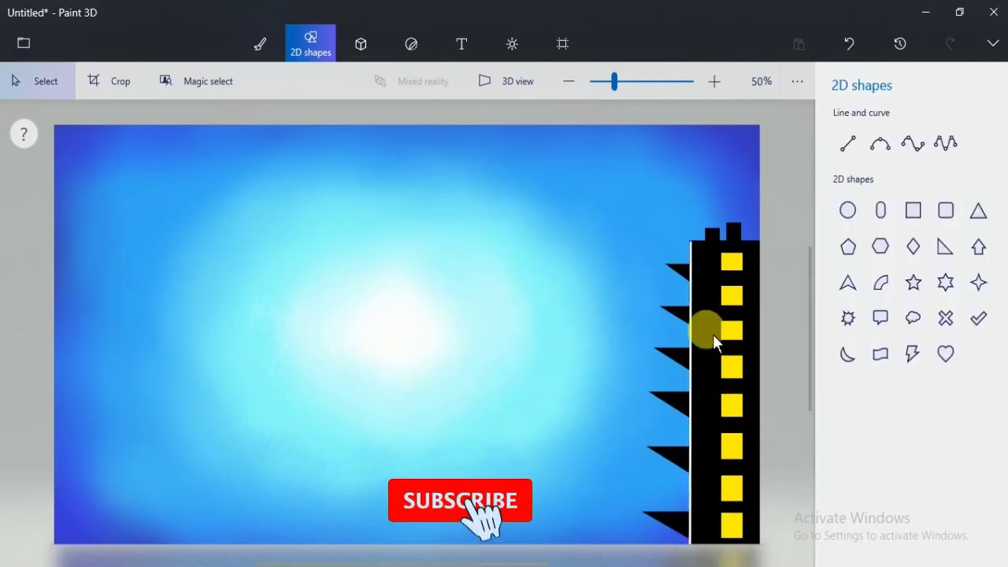
left_click(846, 153)
scroll(700, 247, "up", 6)
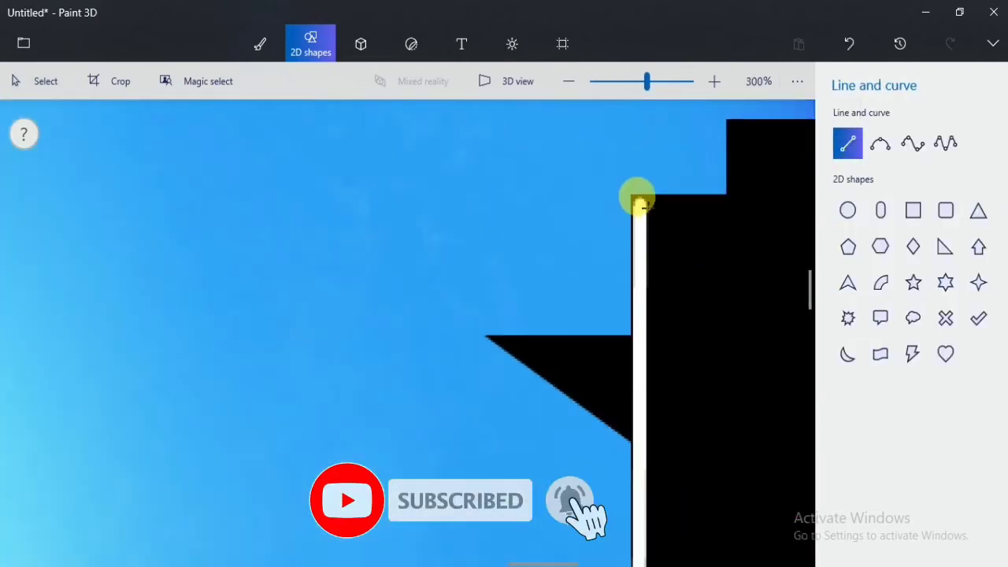
left_click_drag(645, 207, 643, 219)
left_click(758, 200)
Outline the left edges of the two rooftop blocks with short white 6 px lines
scroll(732, 216, "down", 4)
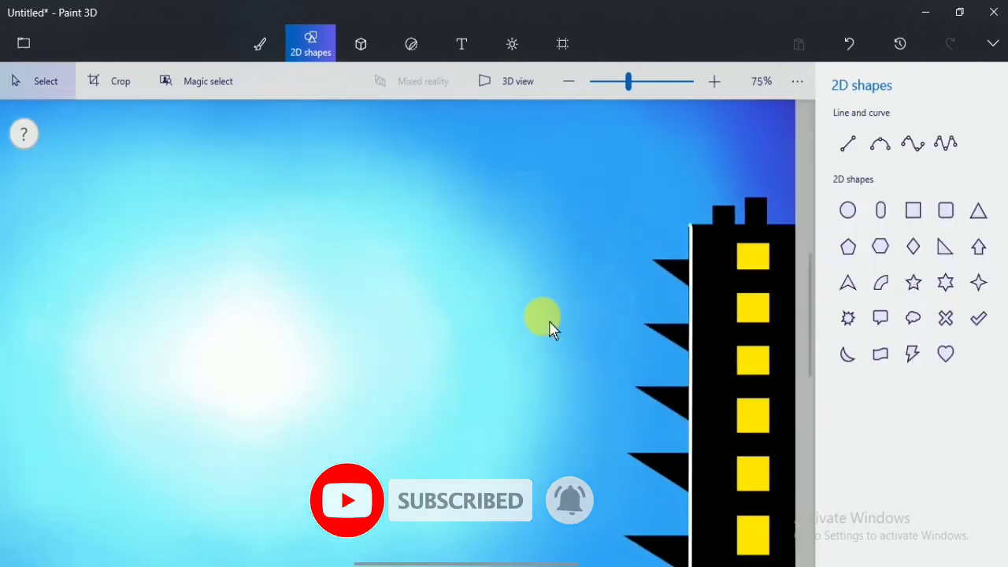
scroll(549, 320, "down", 2)
left_click(847, 144)
scroll(713, 251, "up", 6)
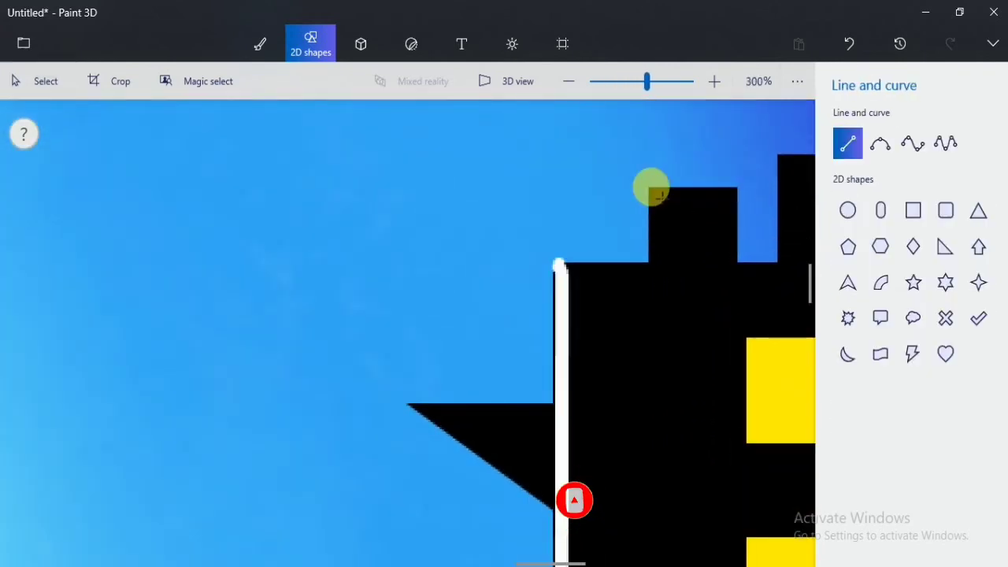
left_click_drag(652, 189, 646, 258)
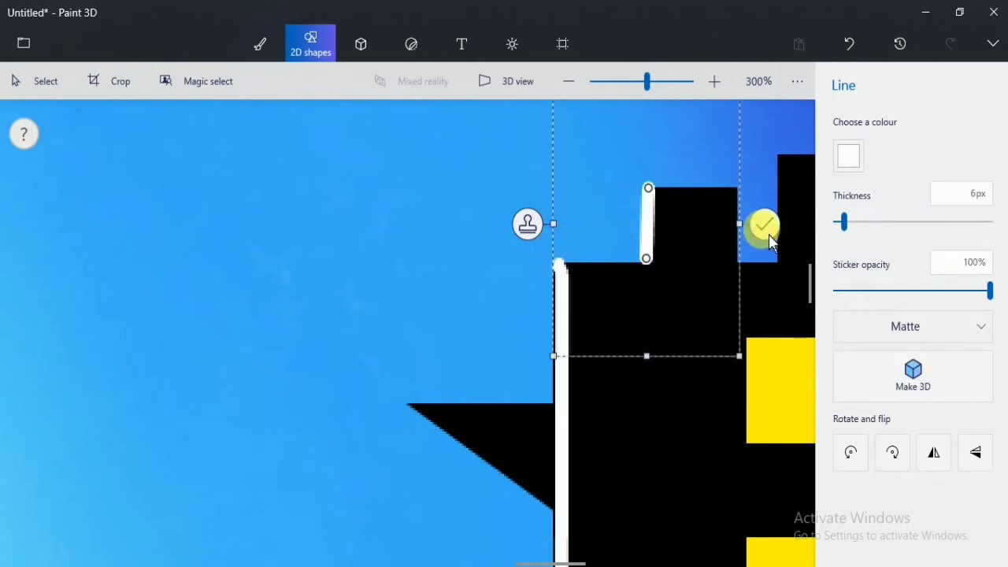
left_click(764, 226)
left_click_drag(686, 194, 686, 297)
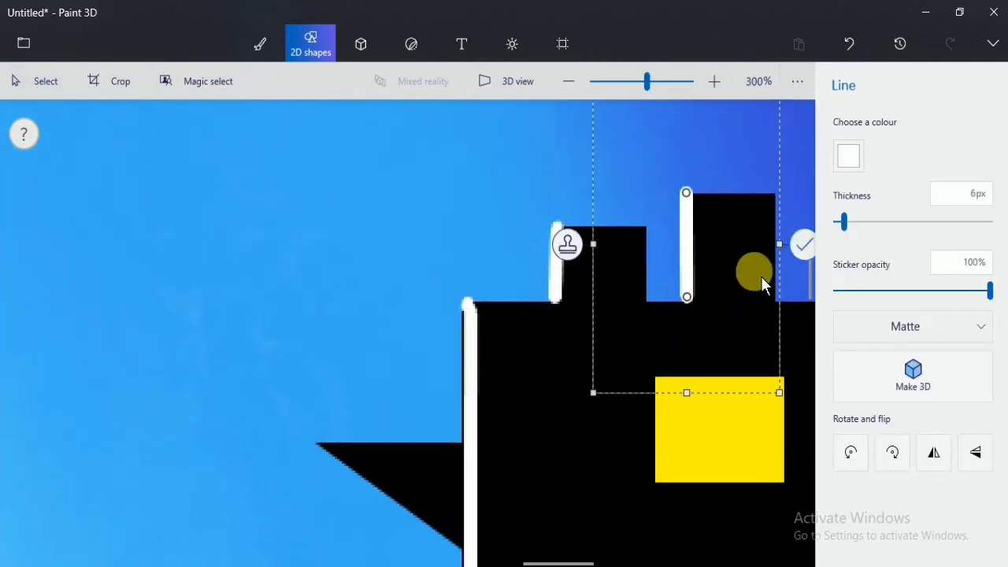
Place white 6 px lines along the slanted lower edges of the upper three spikes, stamping and adjusting the line for each
scroll(757, 276, "down", 10)
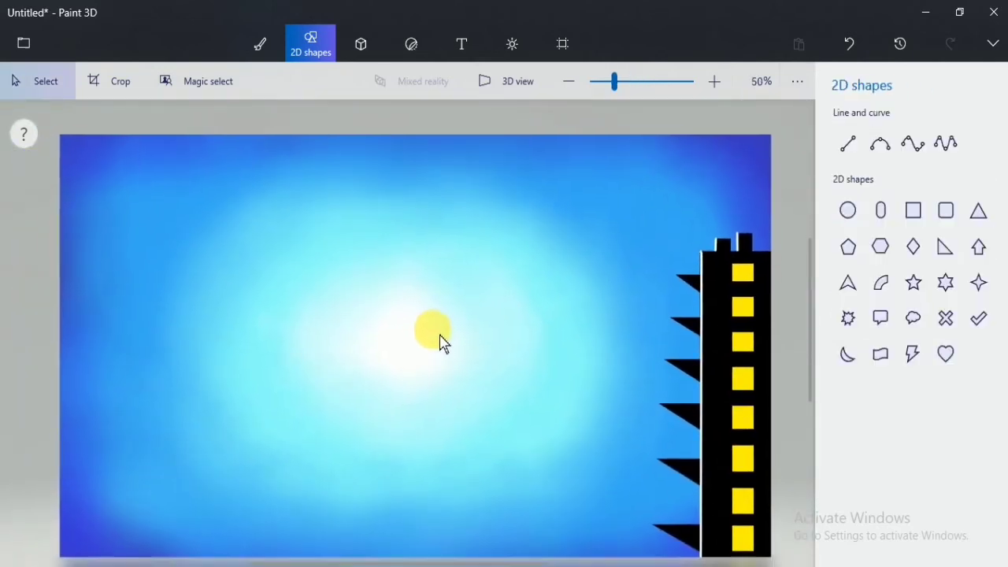
left_click(847, 143)
scroll(704, 286, "up", 10)
mouse_move(487, 230)
left_mouse_down()
mouse_move(518, 263)
mouse_move(641, 333)
left_mouse_up()
left_click(370, 282)
left_click_drag(525, 304, 530, 387)
left_click_drag(608, 430, 638, 449)
scroll(552, 464, "down", 3)
left_click(330, 202)
left_click_drag(536, 224, 490, 468)
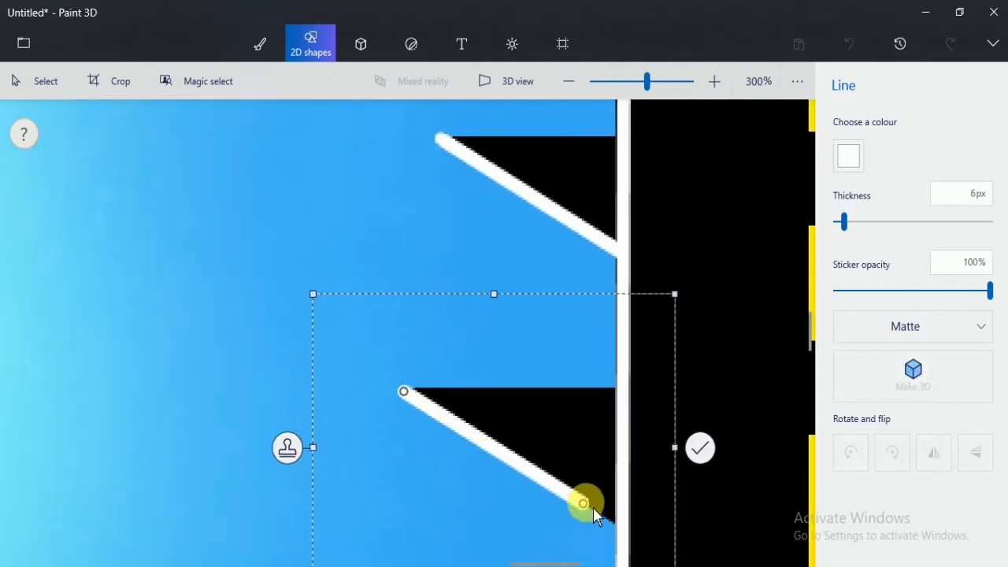
left_click_drag(591, 510, 622, 522)
left_click(287, 460)
Add matching white 6 px lines along the slanted lower edges of the lower three spikes
left_click_drag(506, 458, 458, 433)
left_click_drag(588, 510, 630, 535)
left_click_drag(452, 485, 469, 564)
scroll(518, 444, "down", 3)
left_click_drag(445, 260, 465, 293)
left_click_drag(595, 364, 607, 374)
left_click(230, 292)
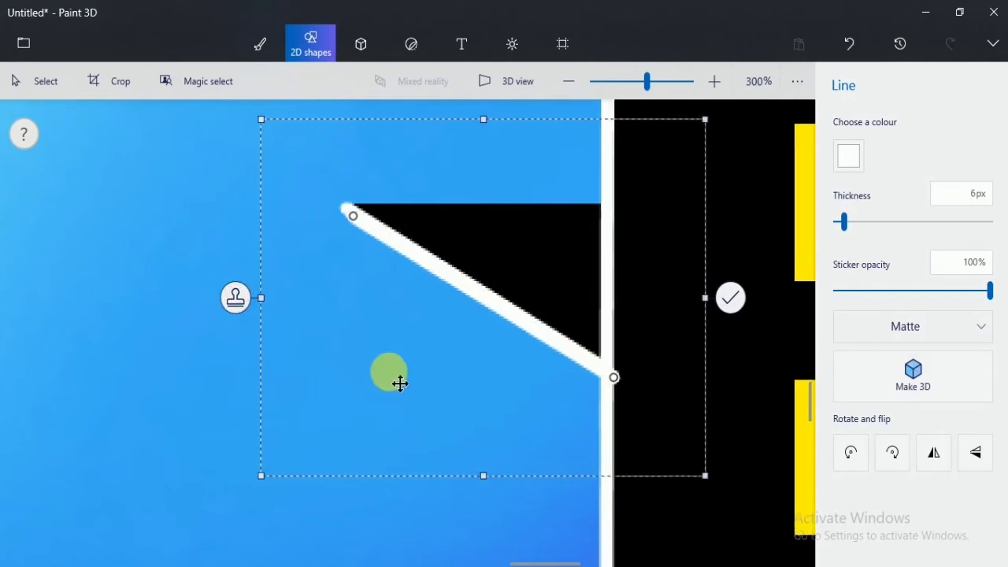
scroll(389, 373, "down", 3)
left_click_drag(452, 316, 433, 563)
scroll(548, 288, "down", 3)
left_click_drag(493, 369, 478, 418)
left_click_drag(570, 447, 595, 457)
left_click(712, 369)
Draw a solid white circle over the centre of the glow, with its line thickness set to 100 px
scroll(479, 315, "down", 6)
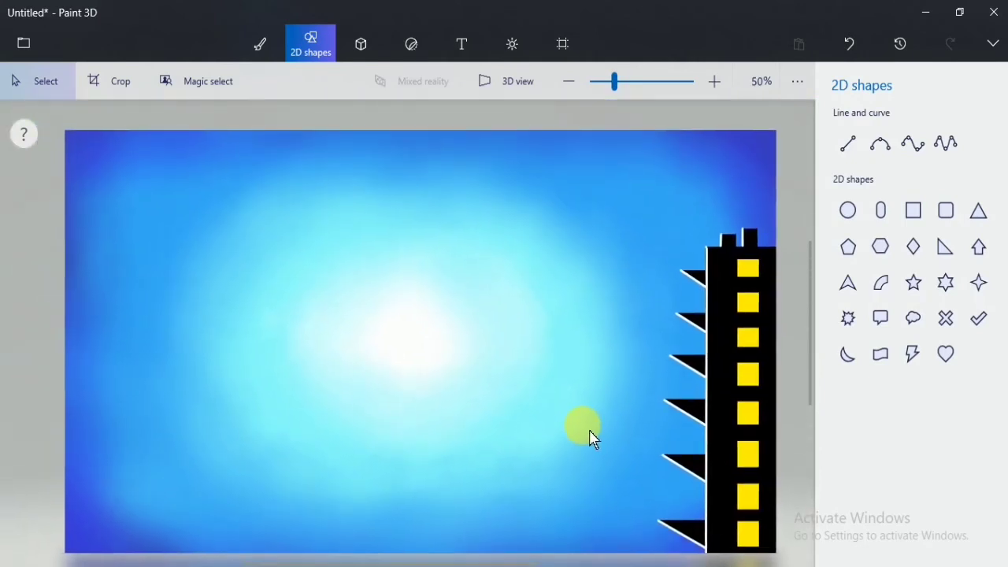
left_click(846, 213)
left_click_drag(386, 293, 506, 423)
left_click_drag(414, 339, 406, 330)
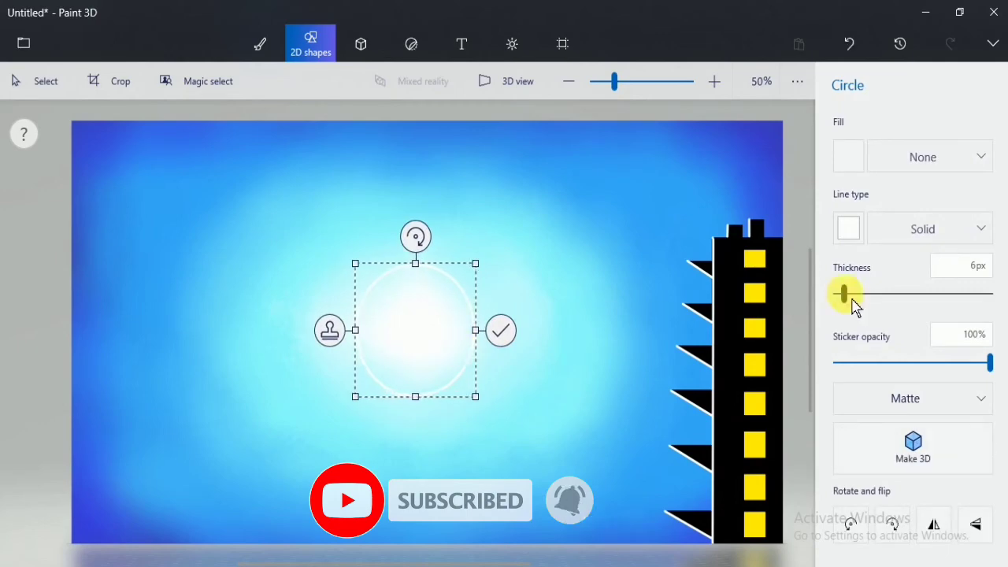
left_click_drag(843, 293, 990, 293)
left_click_drag(475, 396, 469, 385)
left_click_drag(356, 266, 365, 281)
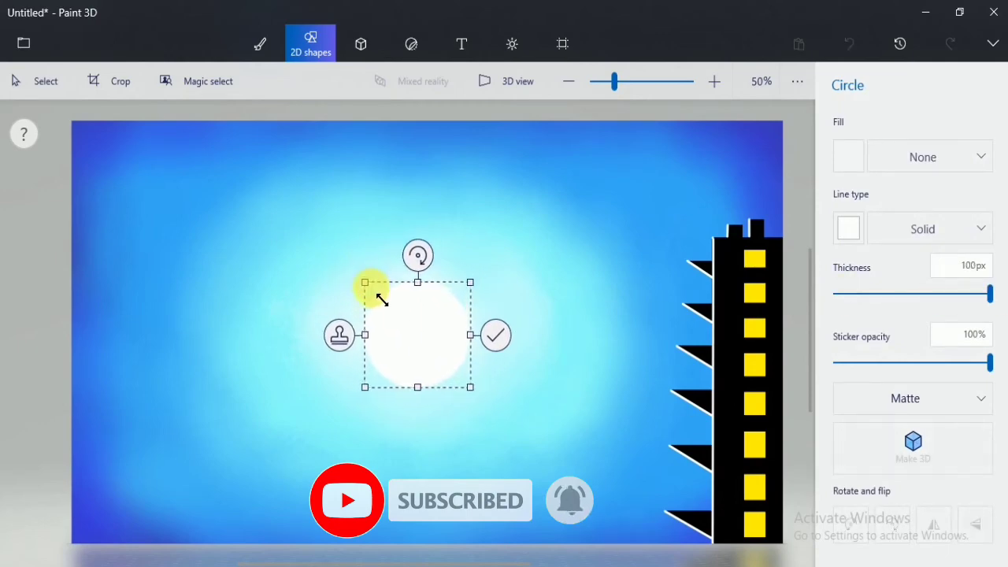
left_click(508, 429)
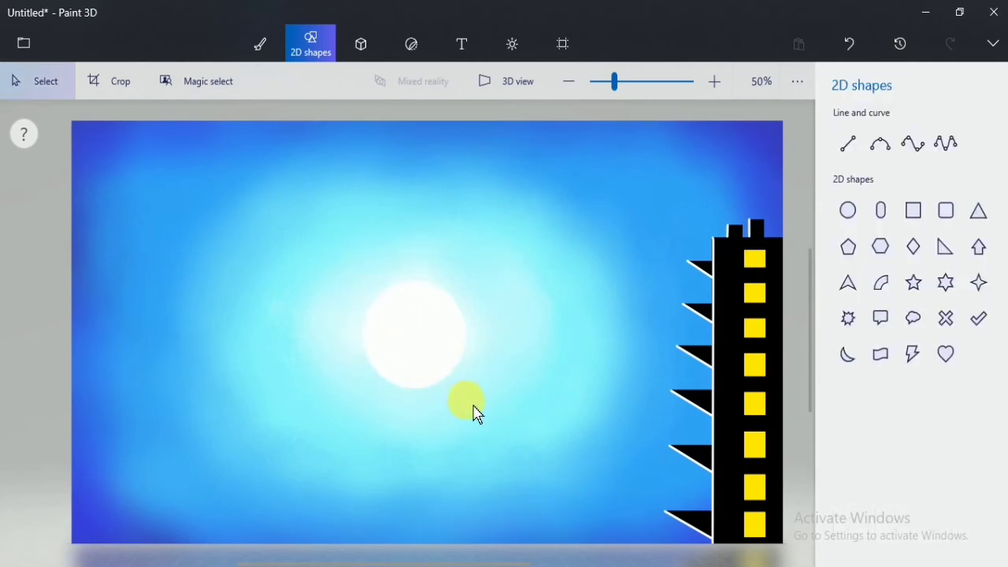
Draw a black tree trunk forking into its main branches at the canvas's lower left, with the pencil at 10 px
left_click(260, 43)
left_click(848, 168)
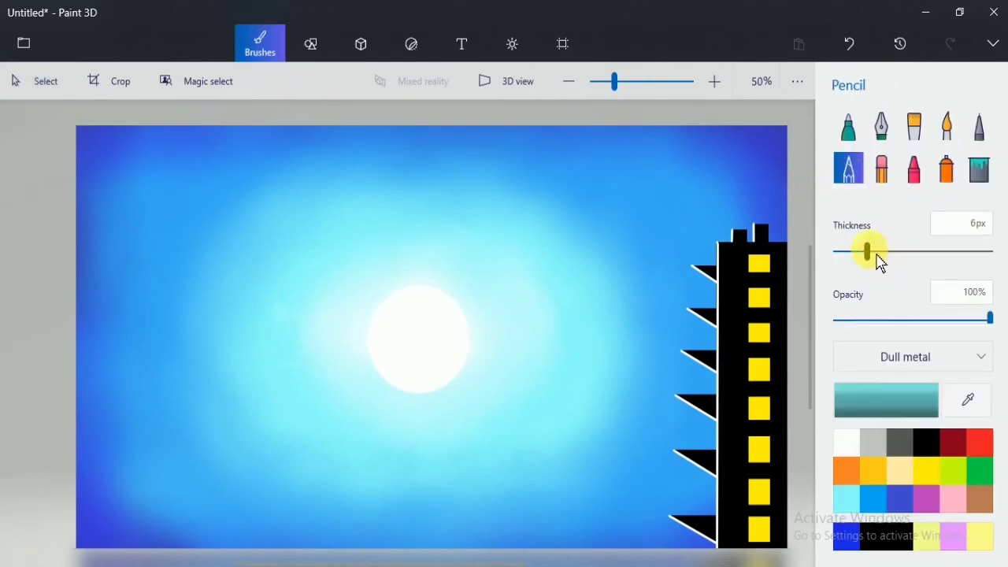
left_click_drag(876, 257, 989, 251)
left_click(926, 442)
mouse_move(209, 382)
left_mouse_down()
mouse_move(267, 432)
mouse_move(265, 472)
mouse_move(254, 465)
mouse_move(254, 528)
mouse_move(252, 464)
left_mouse_up()
scroll(290, 520, "up", 2)
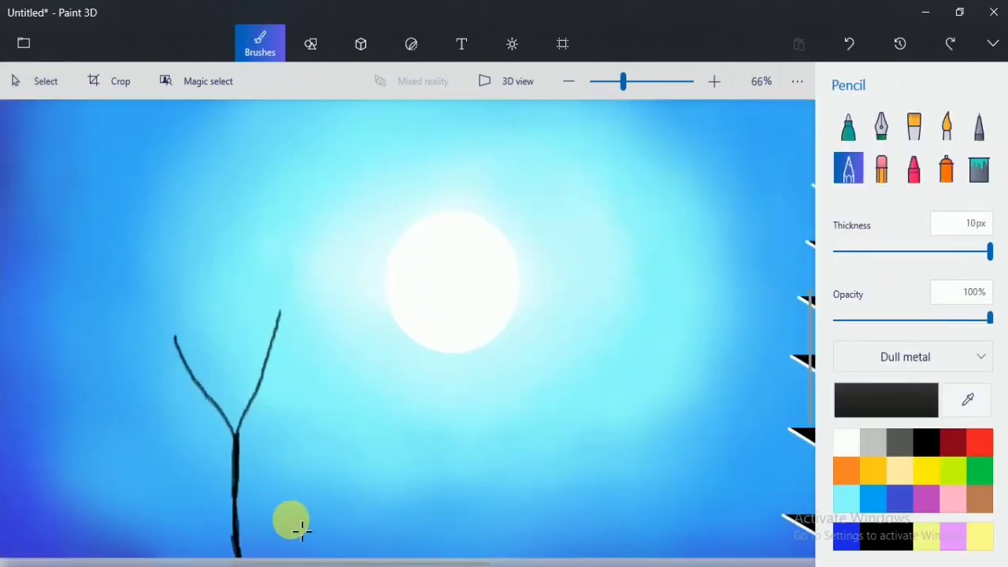
left_click_drag(302, 530, 241, 558)
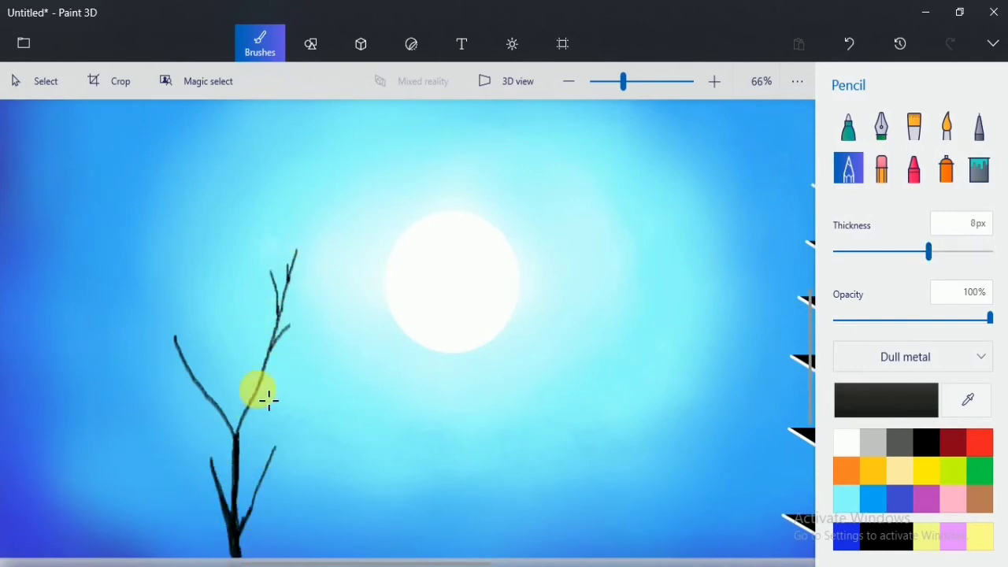
Add tapering black twigs to the tree's upper limbs, reducing the pencil thickness through 8, 7 and 6 px
left_click_drag(240, 432, 172, 390)
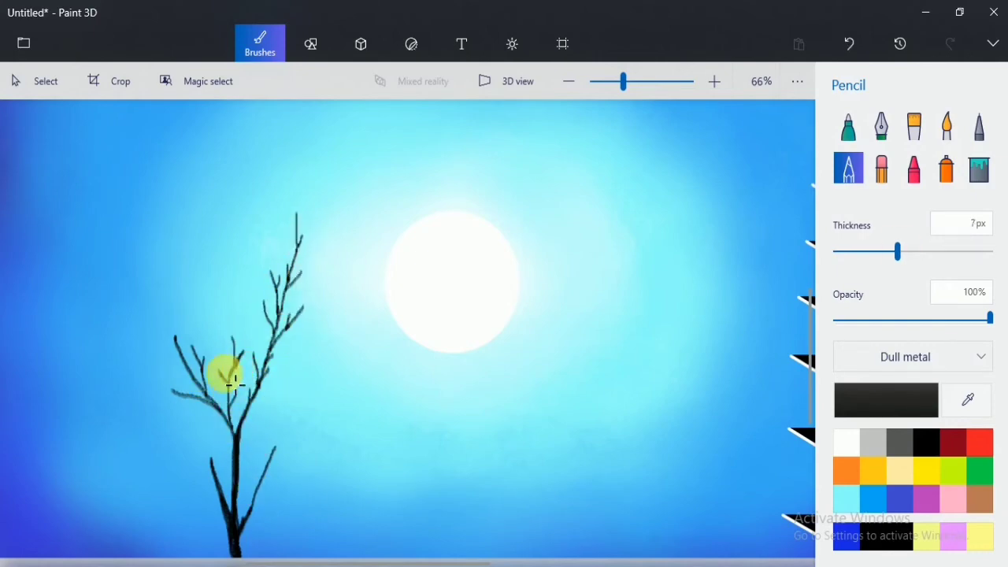
left_click_drag(180, 386, 171, 252)
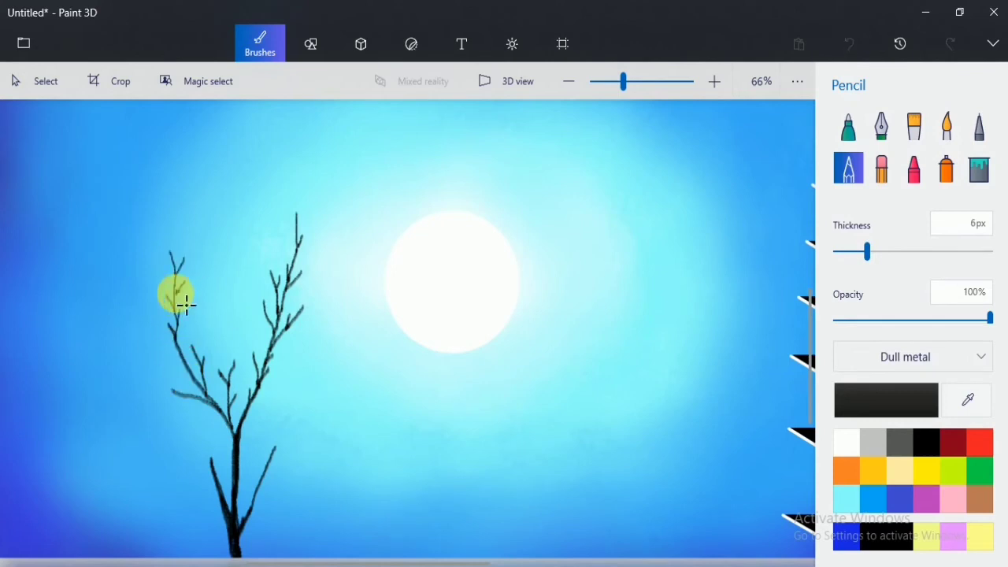
left_click_drag(186, 304, 192, 294)
mouse_move(180, 351)
left_mouse_down()
mouse_move(146, 322)
mouse_move(156, 337)
left_mouse_up()
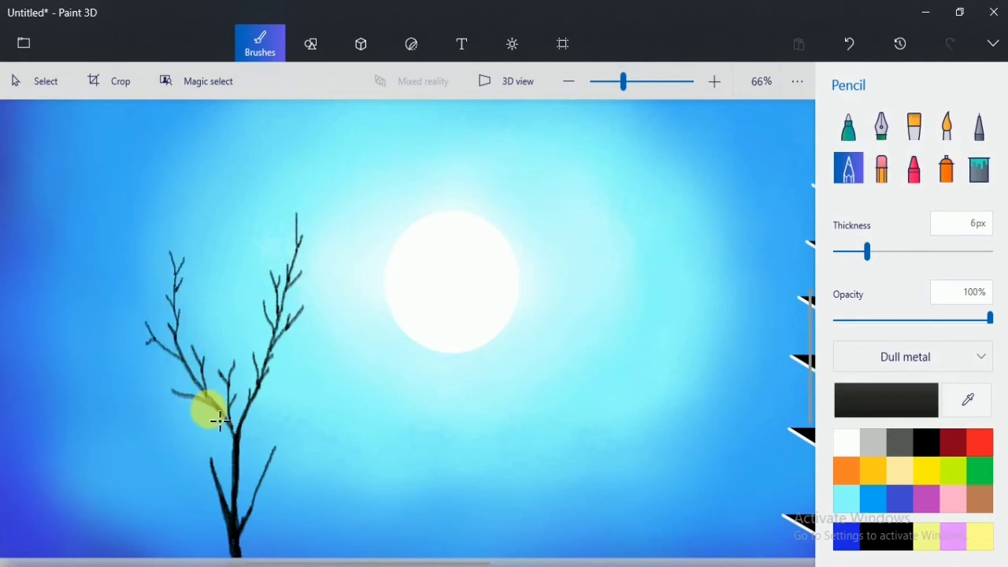
Extend the left limb and lower shoots with 6 px black twigs, and lengthen the outer branch tips at 5 px
left_click_drag(181, 393, 120, 383)
left_click_drag(244, 514, 297, 411)
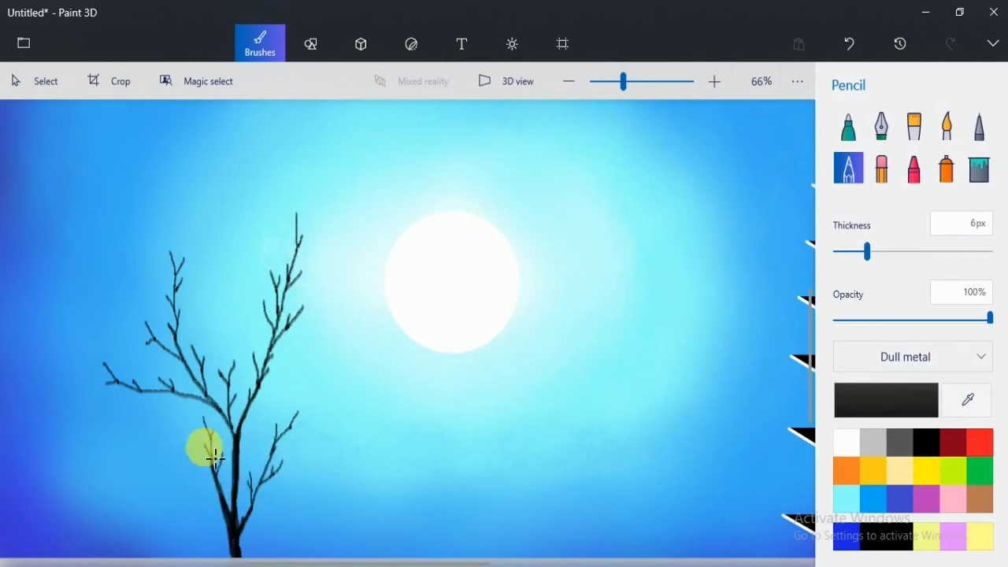
left_click_drag(151, 322, 133, 299)
left_click_drag(176, 275, 187, 230)
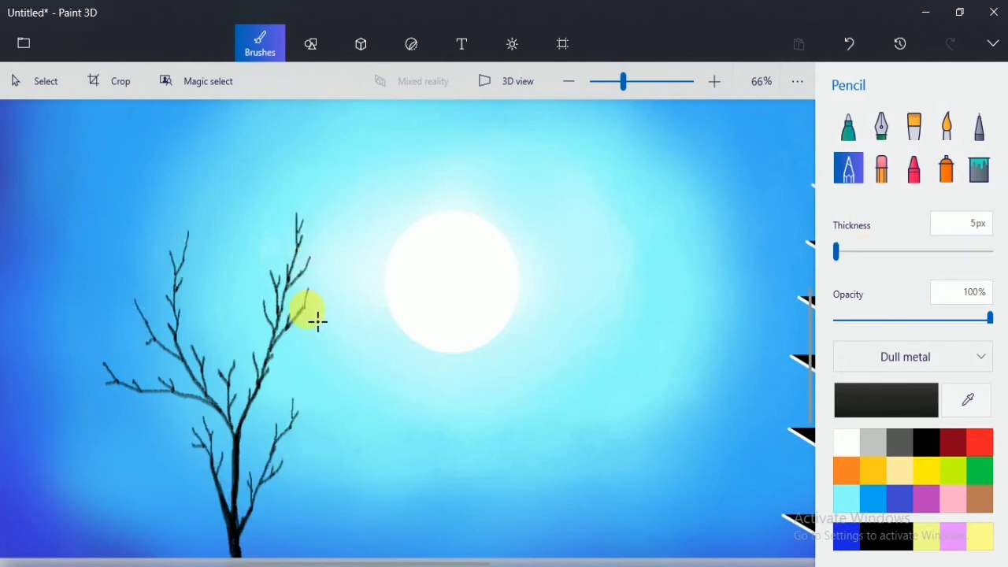
mouse_move(111, 373)
left_mouse_down()
mouse_move(82, 333)
mouse_move(93, 392)
left_mouse_up()
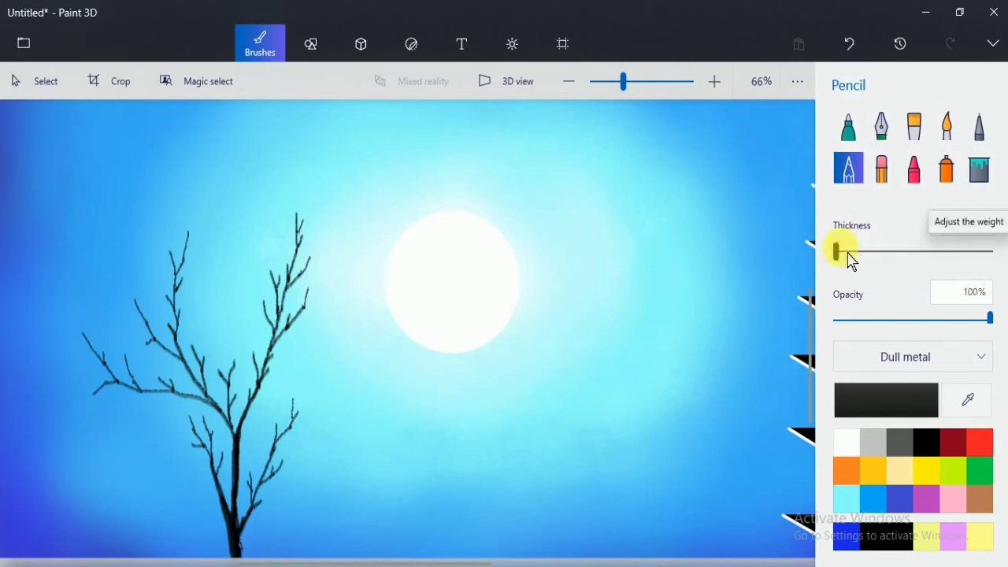
Draw a forked black limb reaching right from the trunk's base at 10 px, and continue its branches at 7 px
left_click_drag(836, 252, 990, 252)
left_click_drag(277, 523, 300, 476)
left_click_drag(277, 523, 326, 480)
left_click_drag(990, 251, 897, 251)
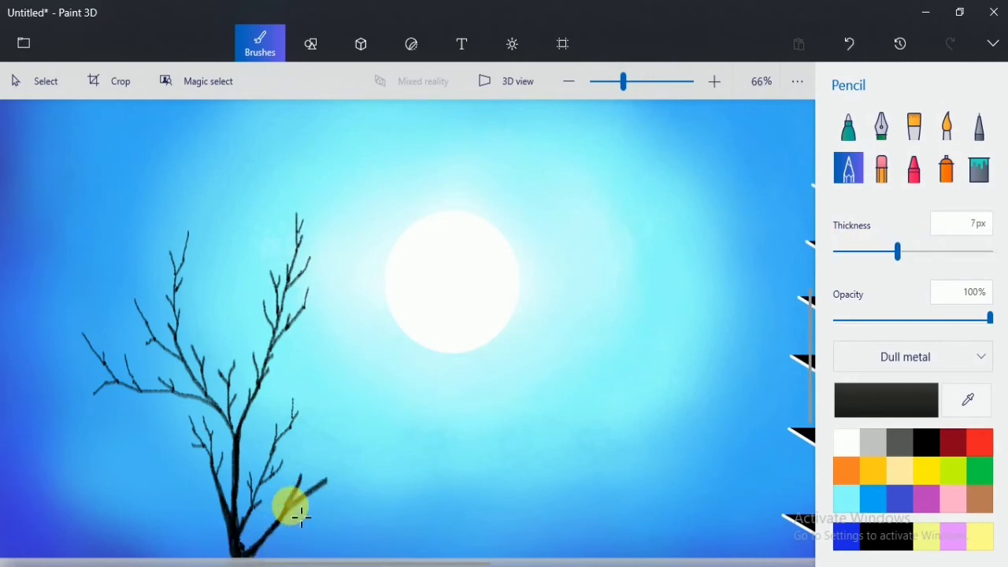
left_click_drag(293, 511, 274, 547)
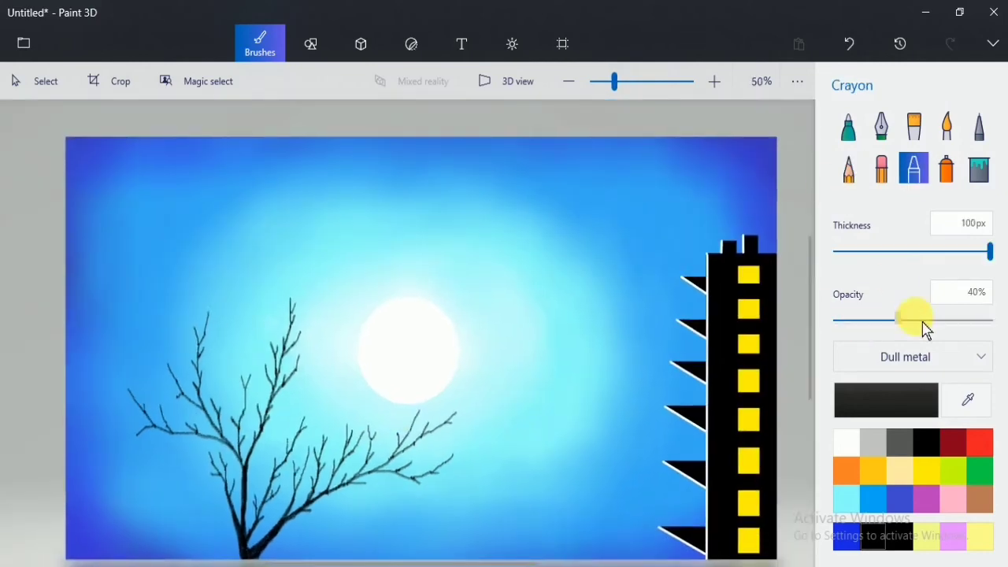
Dab pink blossom clusters over the branches with the crayon at 100 px thickness and 100% opacity
left_click_drag(922, 323, 993, 319)
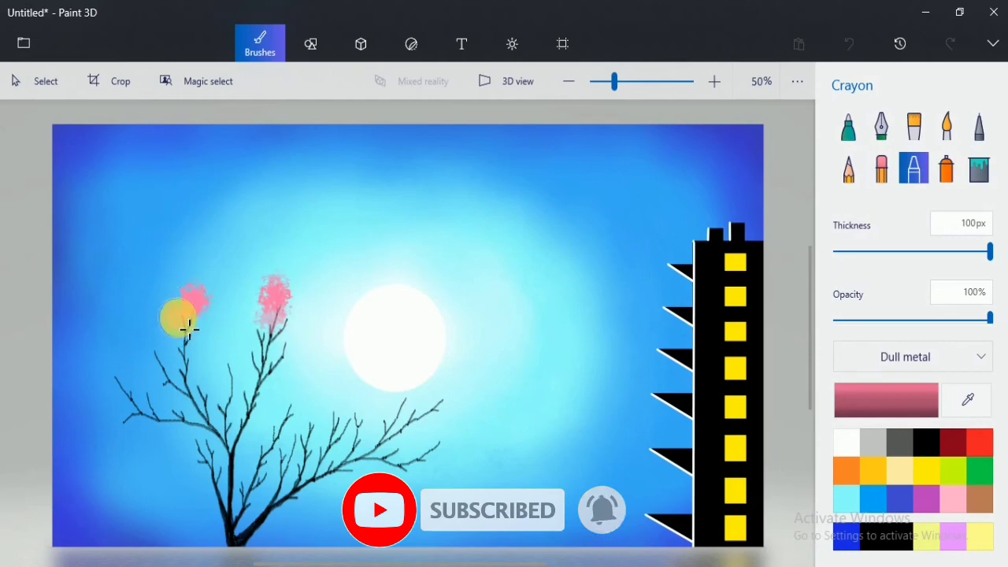
left_click(116, 381)
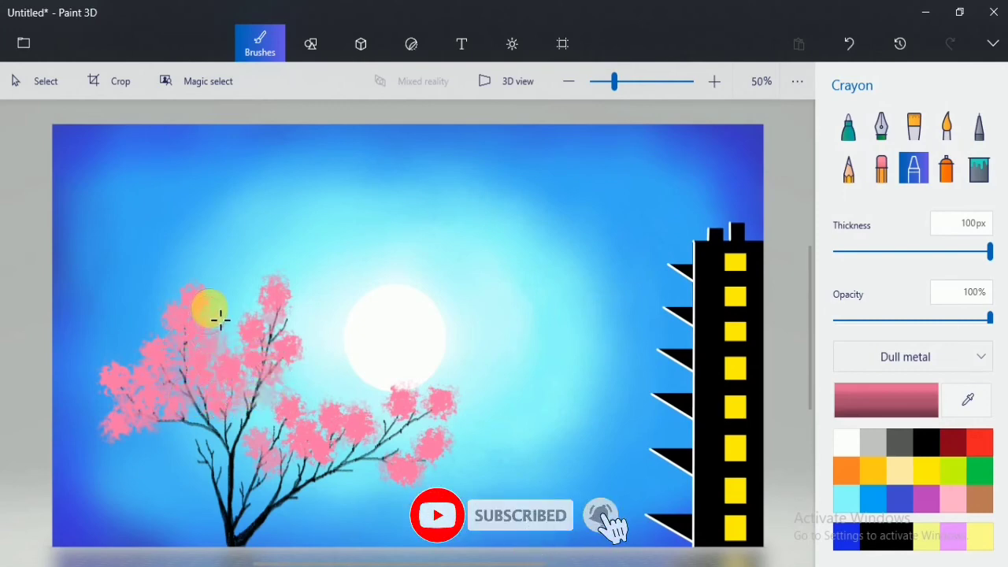
mouse_move(387, 425)
left_mouse_down()
mouse_move(433, 405)
mouse_move(395, 415)
mouse_move(413, 447)
left_mouse_up()
left_click(276, 323)
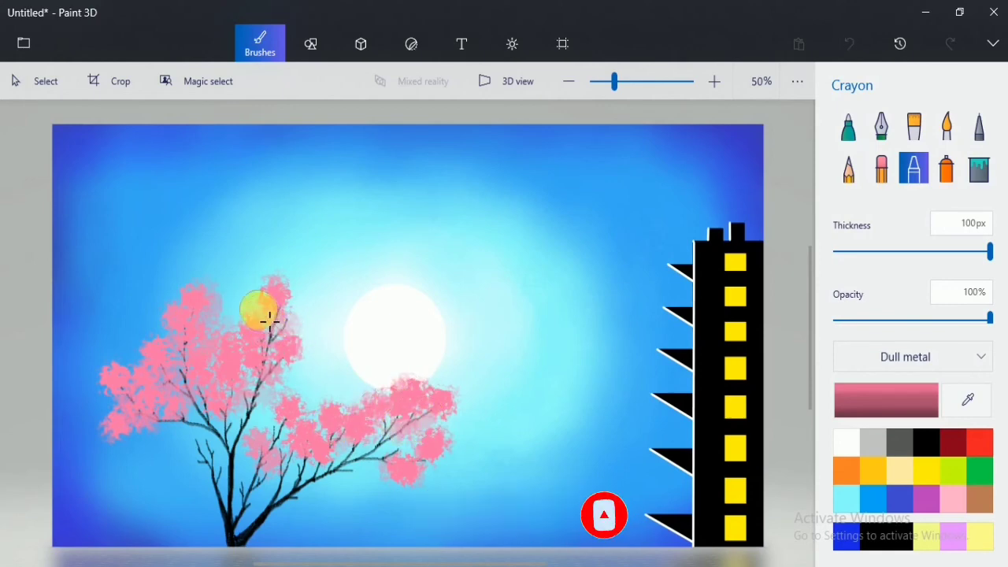
left_click(290, 379)
mouse_move(173, 439)
left_mouse_down()
mouse_move(193, 404)
mouse_move(243, 423)
mouse_move(207, 458)
left_mouse_up()
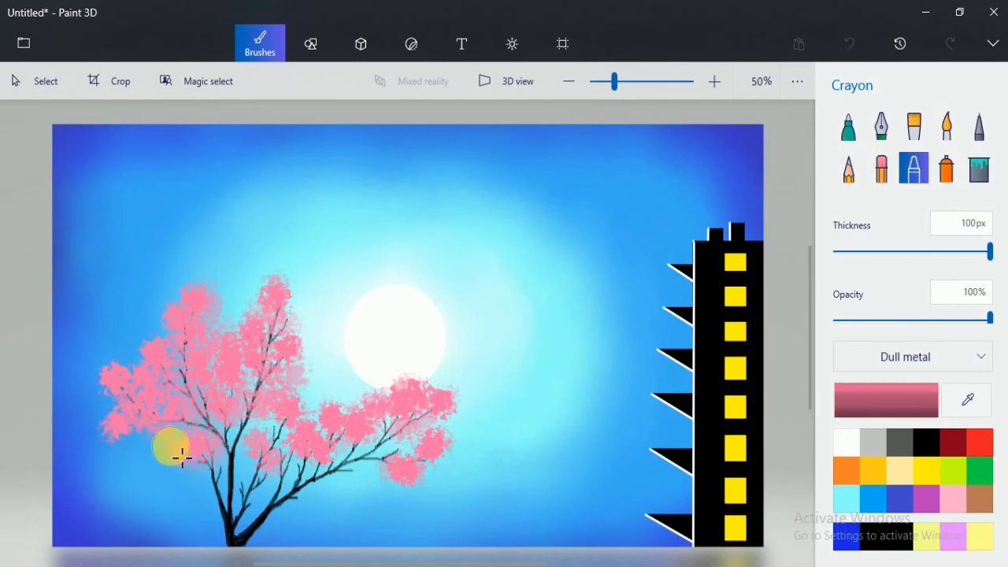
Fill the gaps in the crown and along the right limb with more pink crayon blossoms
mouse_move(189, 439)
left_mouse_down()
mouse_move(250, 466)
mouse_move(275, 441)
mouse_move(302, 465)
mouse_move(373, 492)
mouse_move(366, 468)
mouse_move(411, 461)
mouse_move(359, 496)
mouse_move(322, 481)
mouse_move(382, 468)
mouse_move(359, 413)
mouse_move(430, 397)
left_mouse_up()
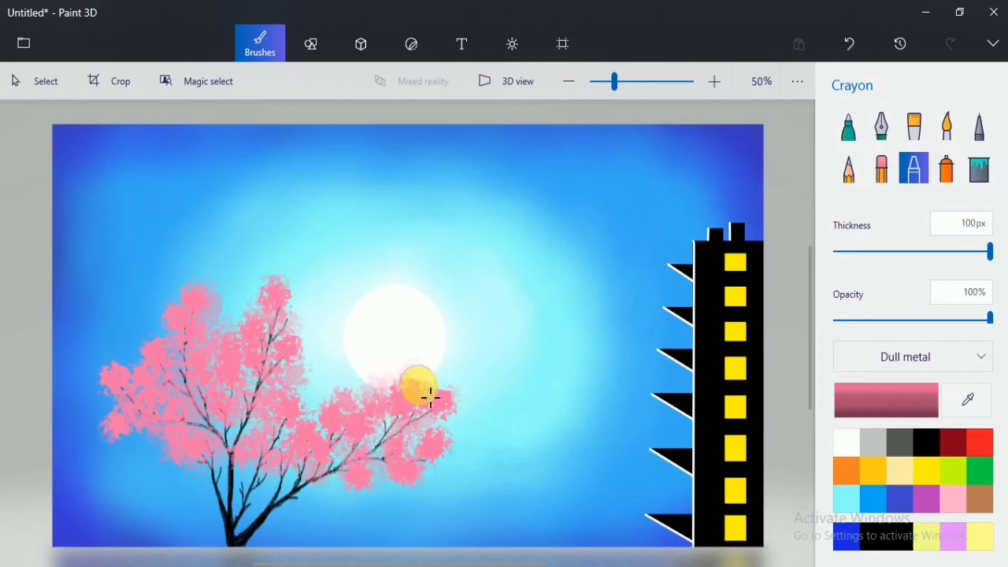
mouse_move(455, 429)
left_mouse_down()
mouse_move(356, 503)
mouse_move(348, 491)
mouse_move(383, 478)
mouse_move(398, 494)
mouse_move(426, 493)
mouse_move(434, 466)
mouse_move(396, 420)
left_mouse_up()
left_click(361, 494)
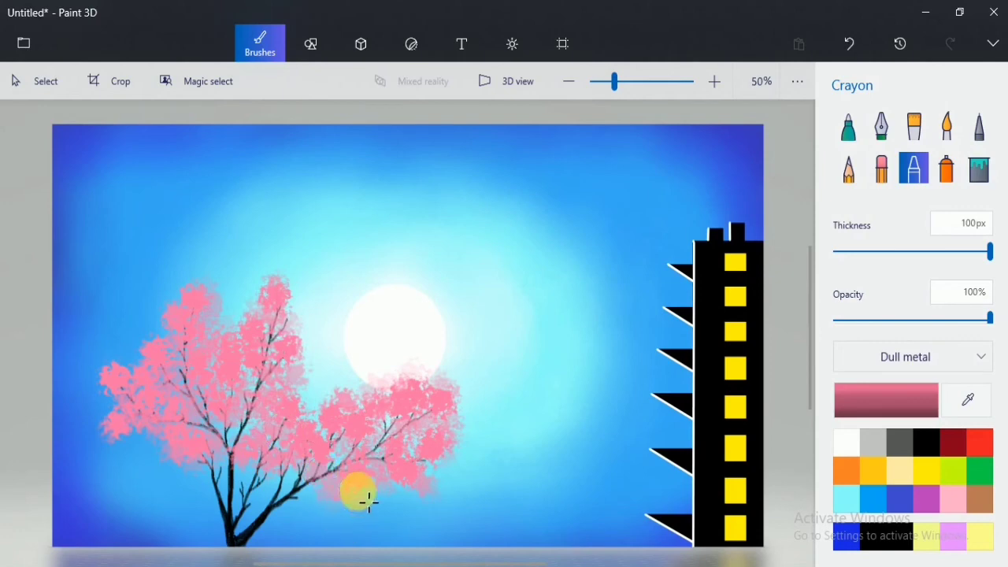
mouse_move(305, 431)
left_mouse_down()
mouse_move(244, 483)
mouse_move(265, 473)
mouse_move(218, 475)
mouse_move(236, 442)
left_mouse_up()
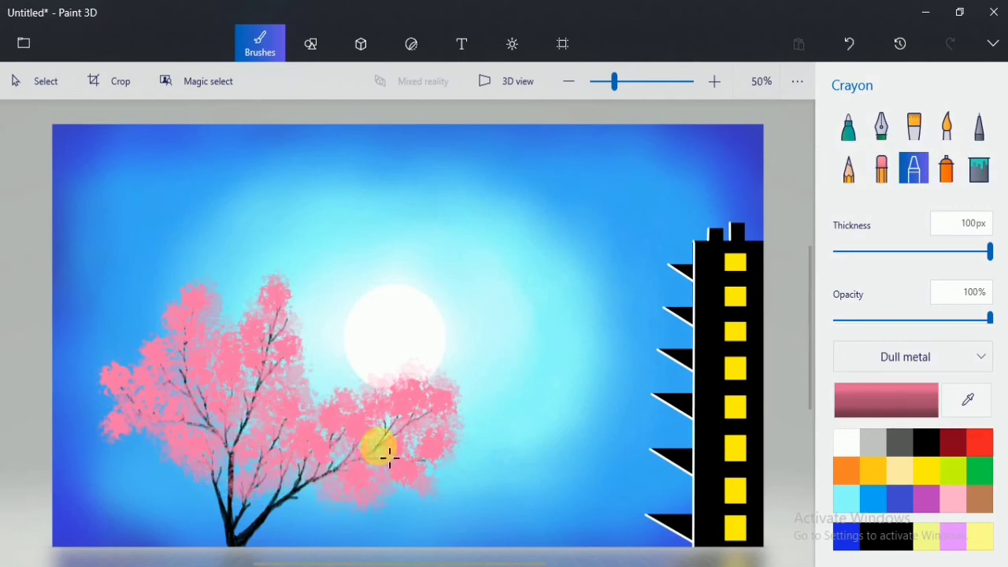
mouse_move(319, 404)
left_mouse_down()
mouse_move(207, 288)
mouse_move(189, 292)
mouse_move(187, 328)
mouse_move(145, 353)
mouse_move(119, 412)
mouse_move(215, 364)
left_mouse_up()
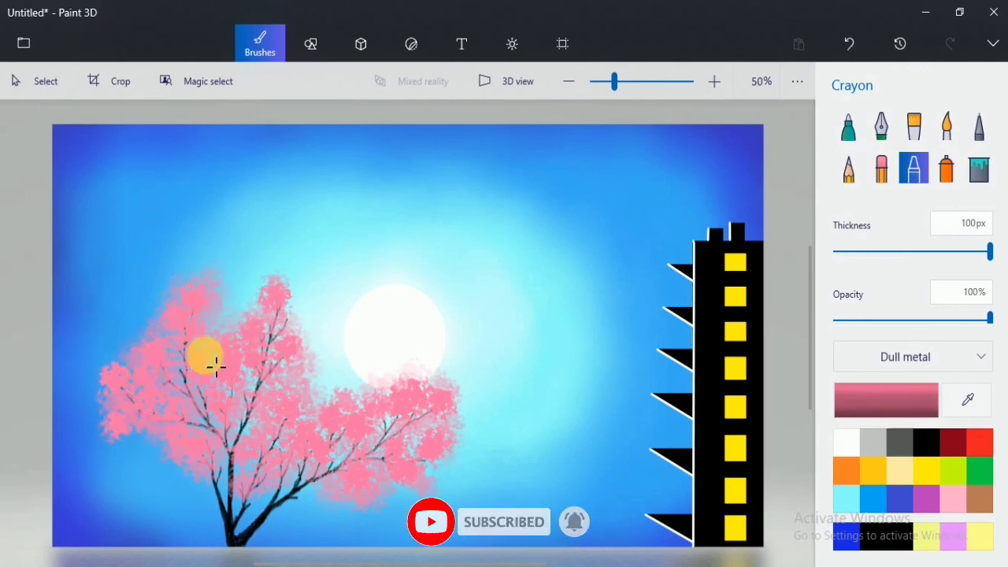
Highlight the pink blossoms with soft white crayon dabs, using 44% opacity for the first patches and 24% for the rest
left_click(852, 444)
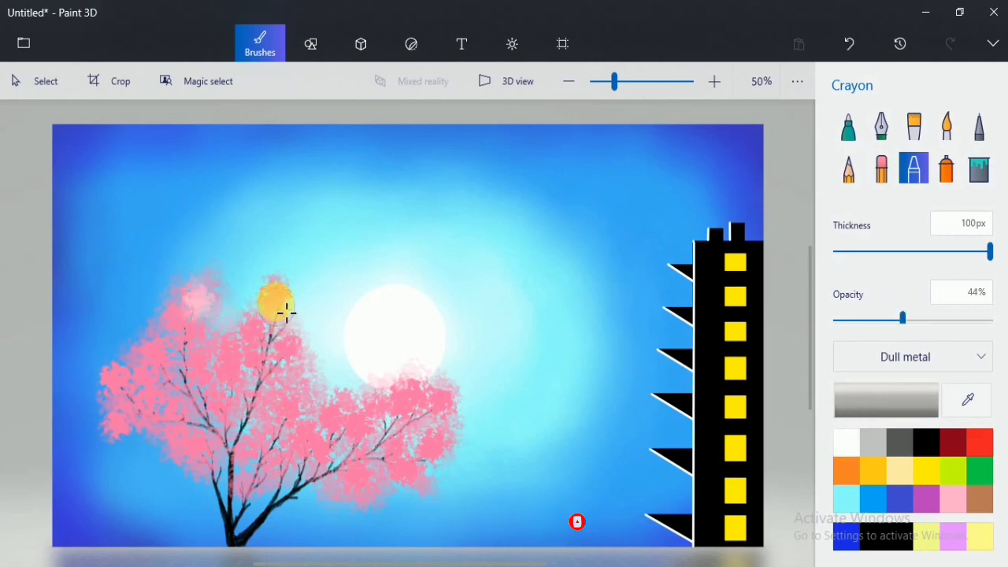
mouse_move(408, 406)
left_mouse_down()
mouse_move(380, 414)
mouse_move(435, 425)
mouse_move(449, 400)
mouse_move(410, 432)
left_mouse_up()
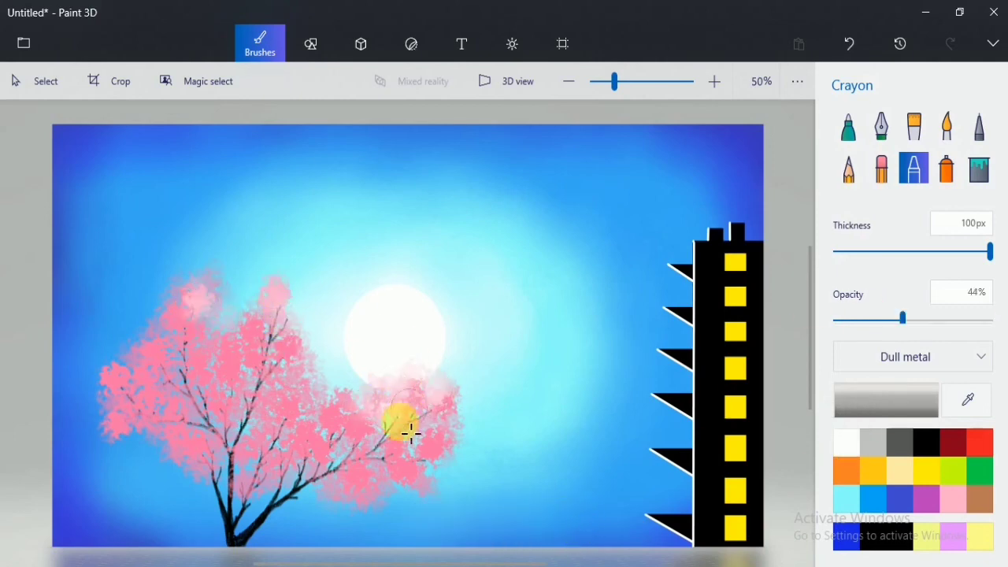
left_click(871, 317)
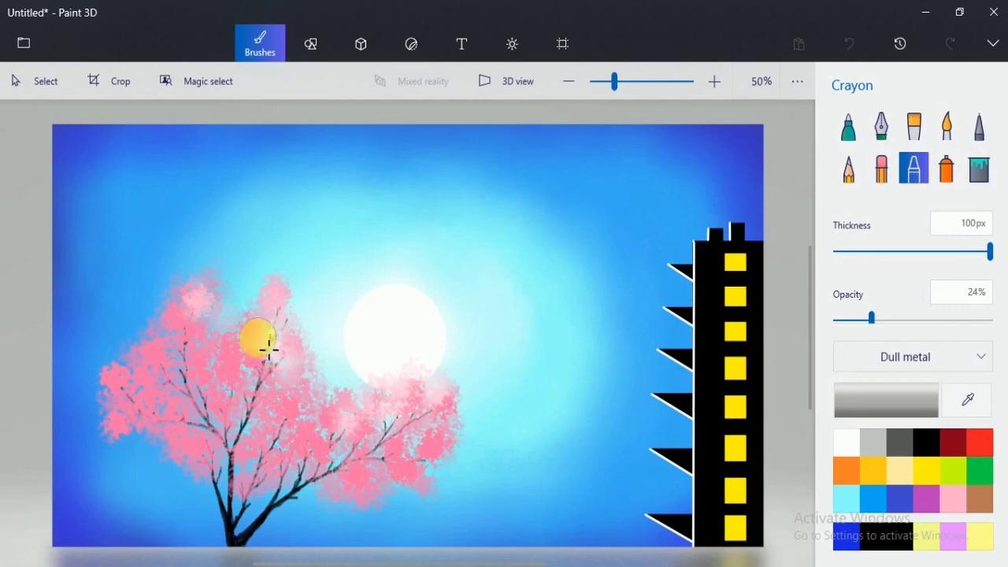
mouse_move(269, 347)
left_mouse_down()
mouse_move(204, 293)
mouse_move(219, 307)
mouse_move(233, 355)
left_mouse_up()
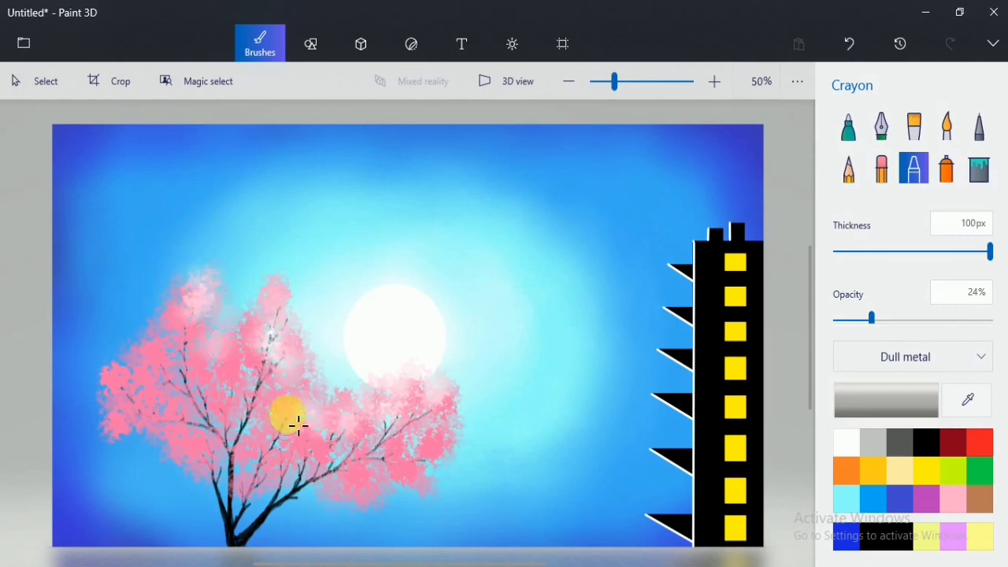
mouse_move(299, 425)
left_mouse_down()
mouse_move(217, 413)
mouse_move(191, 369)
mouse_move(236, 385)
mouse_move(187, 358)
mouse_move(278, 403)
mouse_move(254, 374)
mouse_move(285, 414)
mouse_move(231, 450)
mouse_move(202, 437)
mouse_move(273, 433)
left_mouse_up()
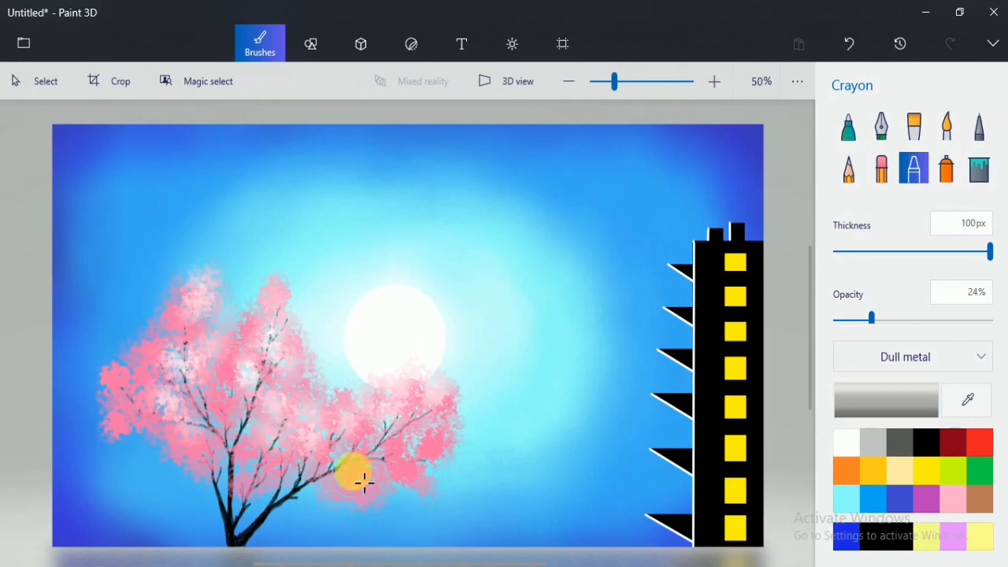
left_click_drag(363, 482, 418, 481)
left_click_drag(191, 468, 163, 449)
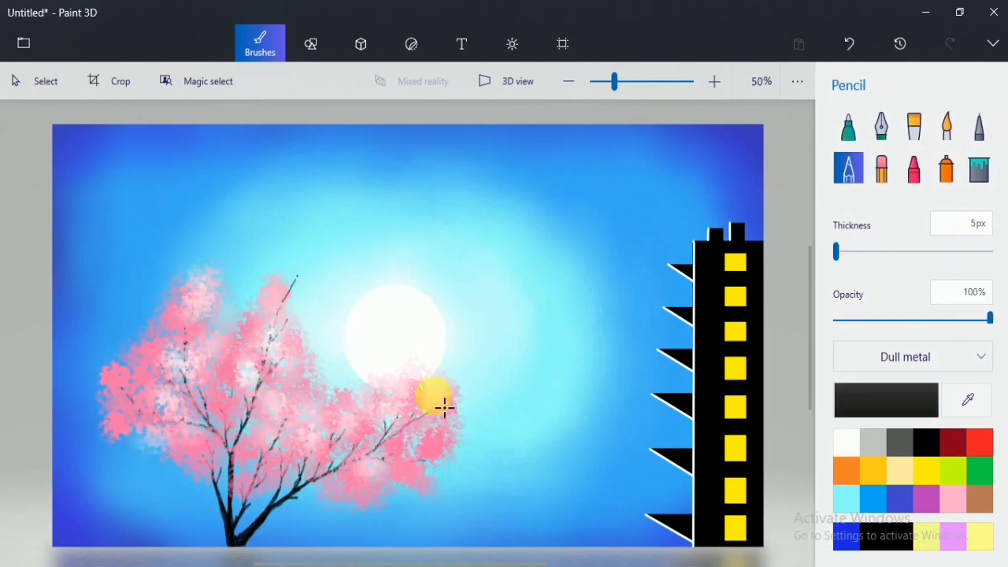
Draw short black 5 px pencil twigs poking out of and through the blossoms around the crown
left_click_drag(93, 343, 115, 373)
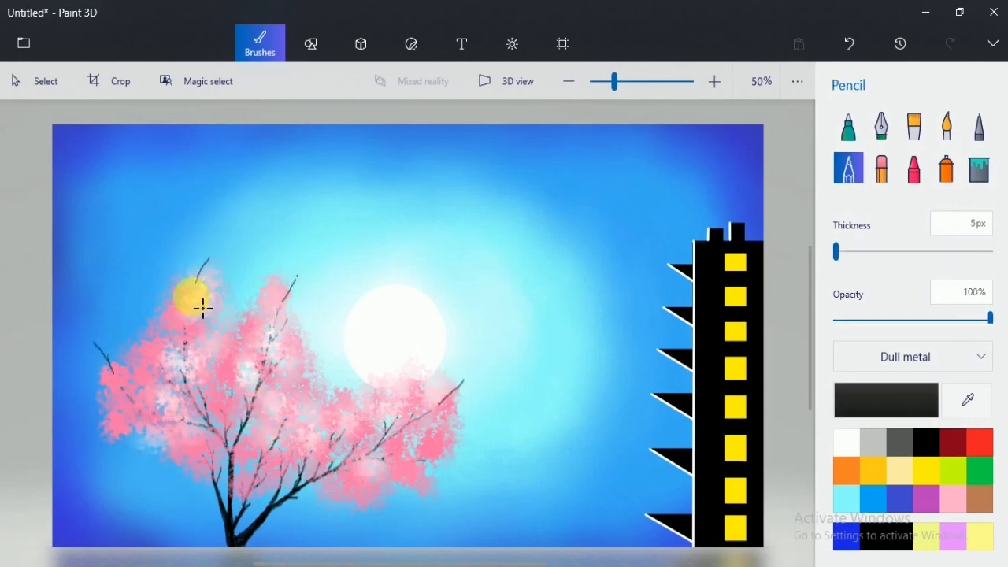
left_click_drag(200, 261, 204, 269)
left_click_drag(326, 359, 309, 384)
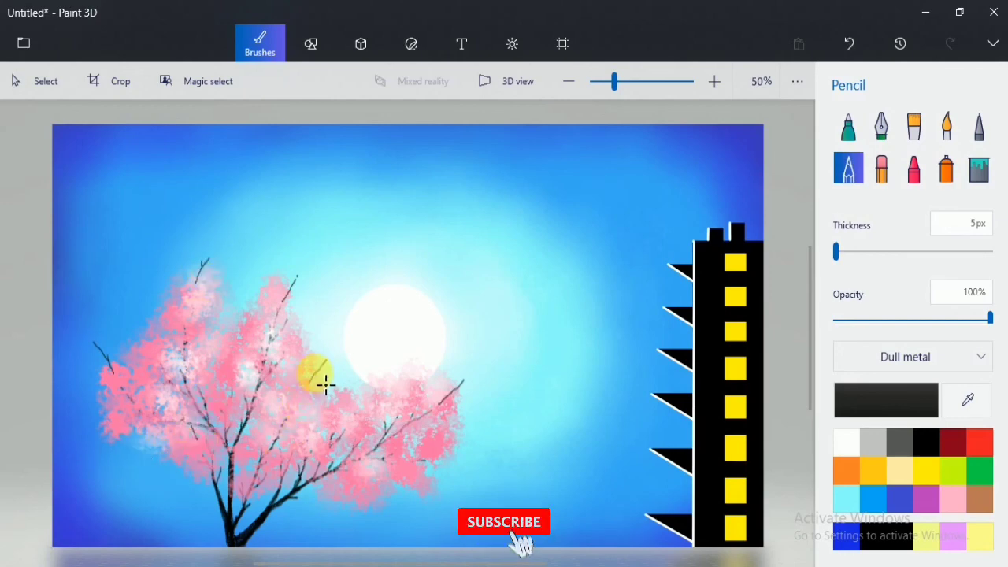
left_click_drag(373, 404, 380, 395)
left_click_drag(396, 378, 419, 347)
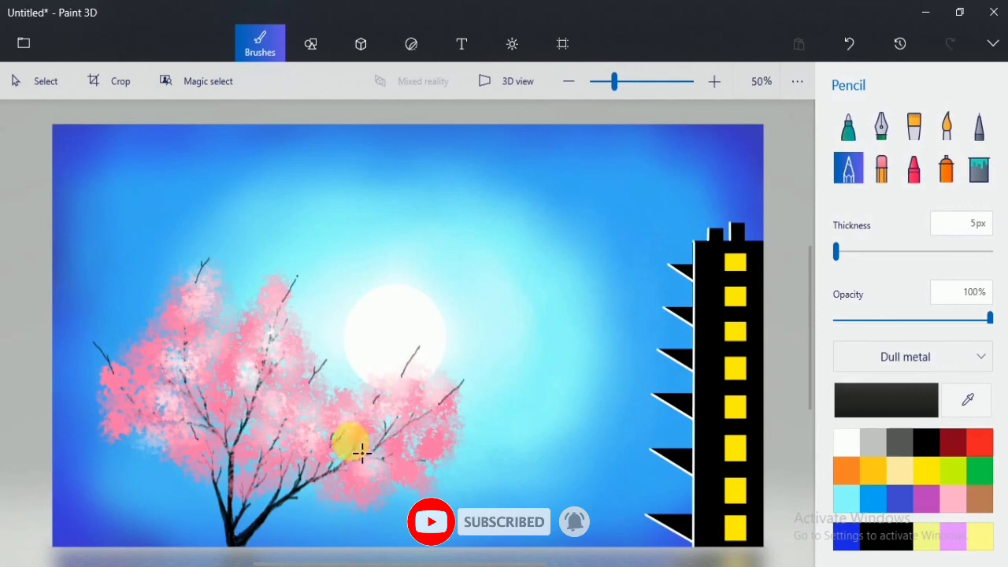
left_click_drag(174, 303, 186, 331)
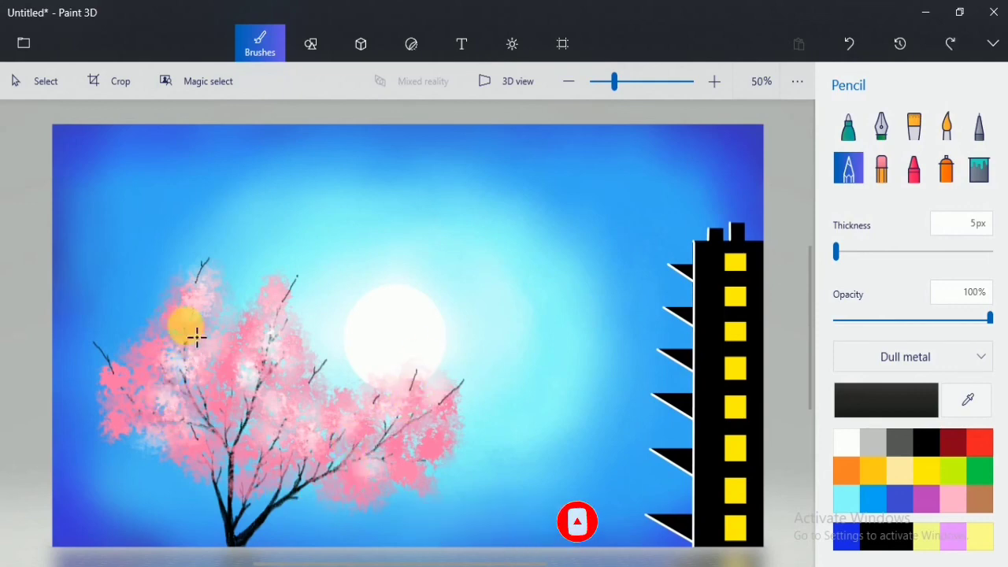
mouse_move(139, 410)
left_mouse_down()
mouse_move(116, 428)
mouse_move(160, 419)
mouse_move(129, 420)
left_mouse_up()
left_click_drag(448, 460, 405, 461)
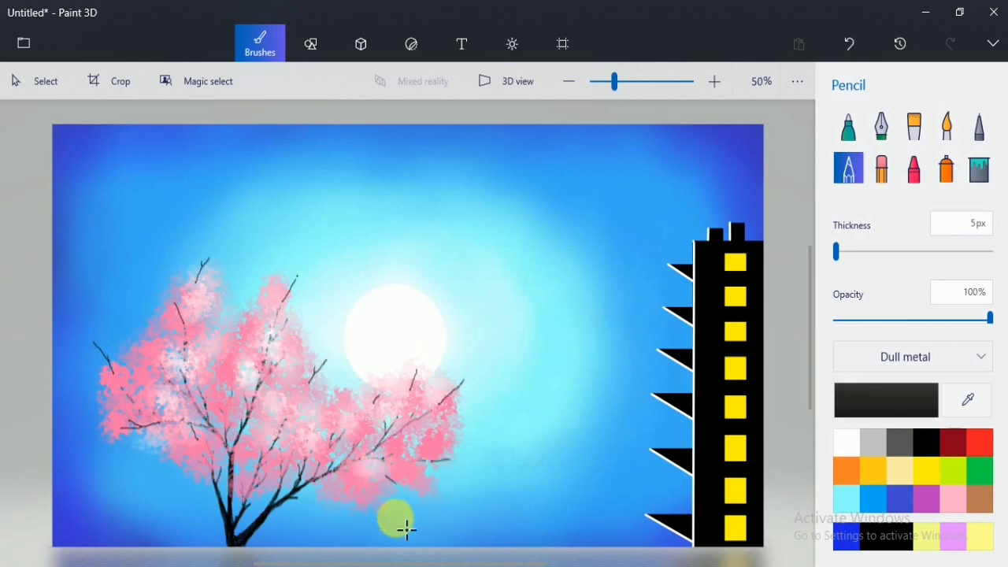
Draw three small black flying birds in the sky above the white circle, with the pencil at 10 px
left_click_drag(836, 251, 989, 252)
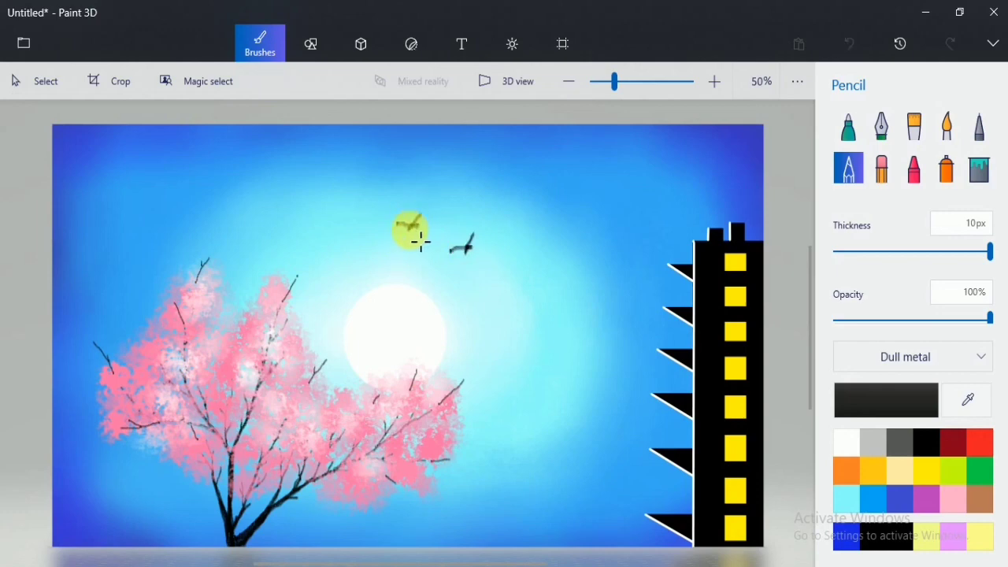
left_click_drag(344, 201, 376, 191)
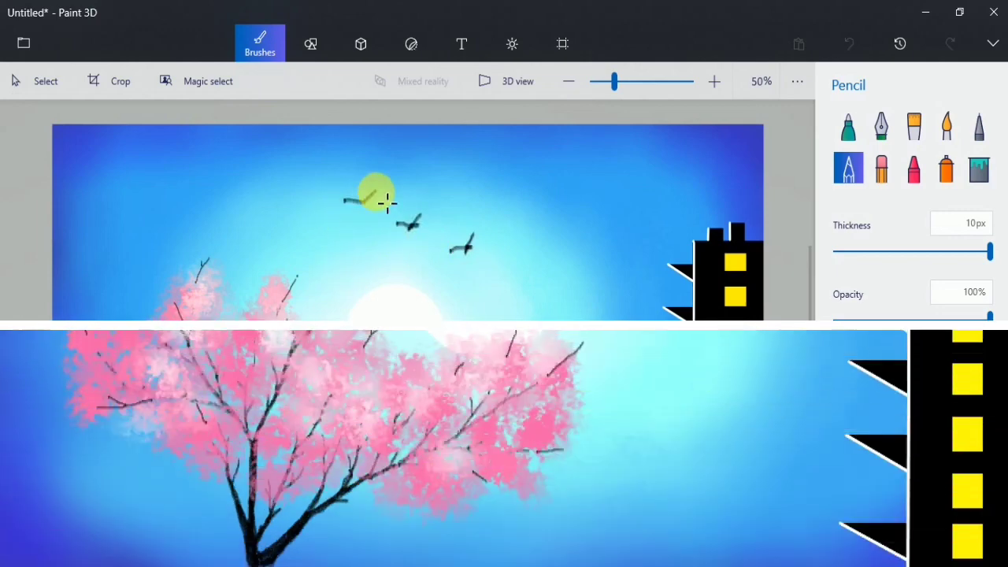
left_click_drag(376, 191, 360, 209)
left_click_drag(359, 210, 361, 212)
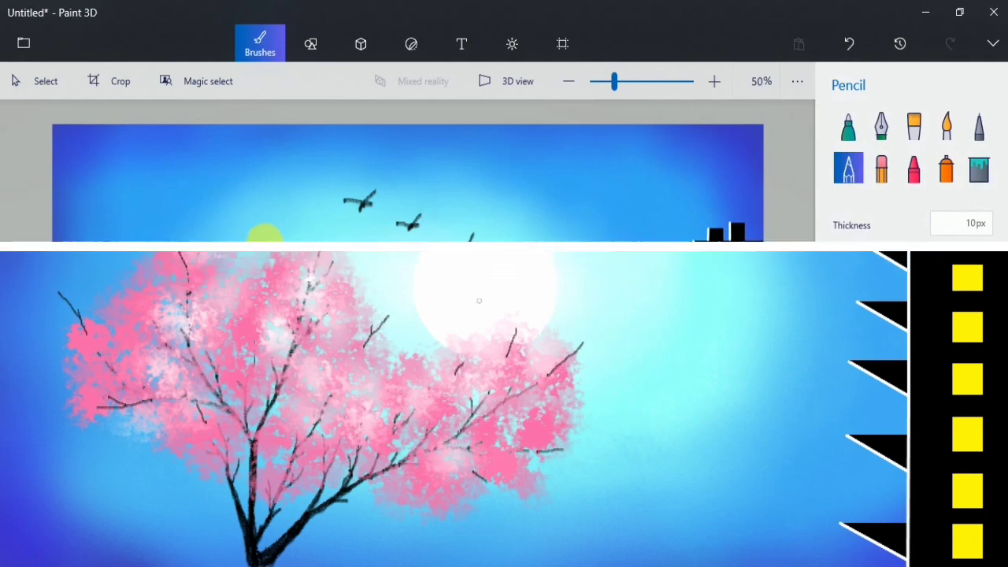